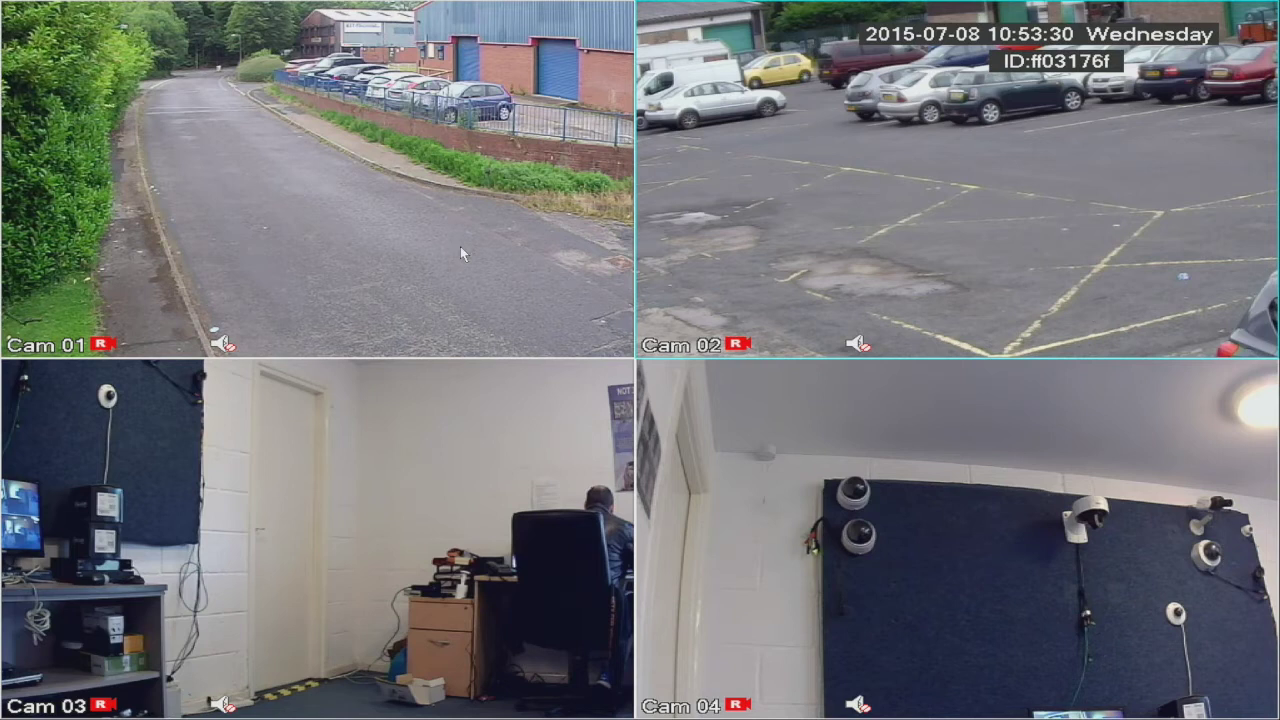
- From the live view's Main Menu, sign in as admin by entering the password on the keypad
right_click(493, 247)
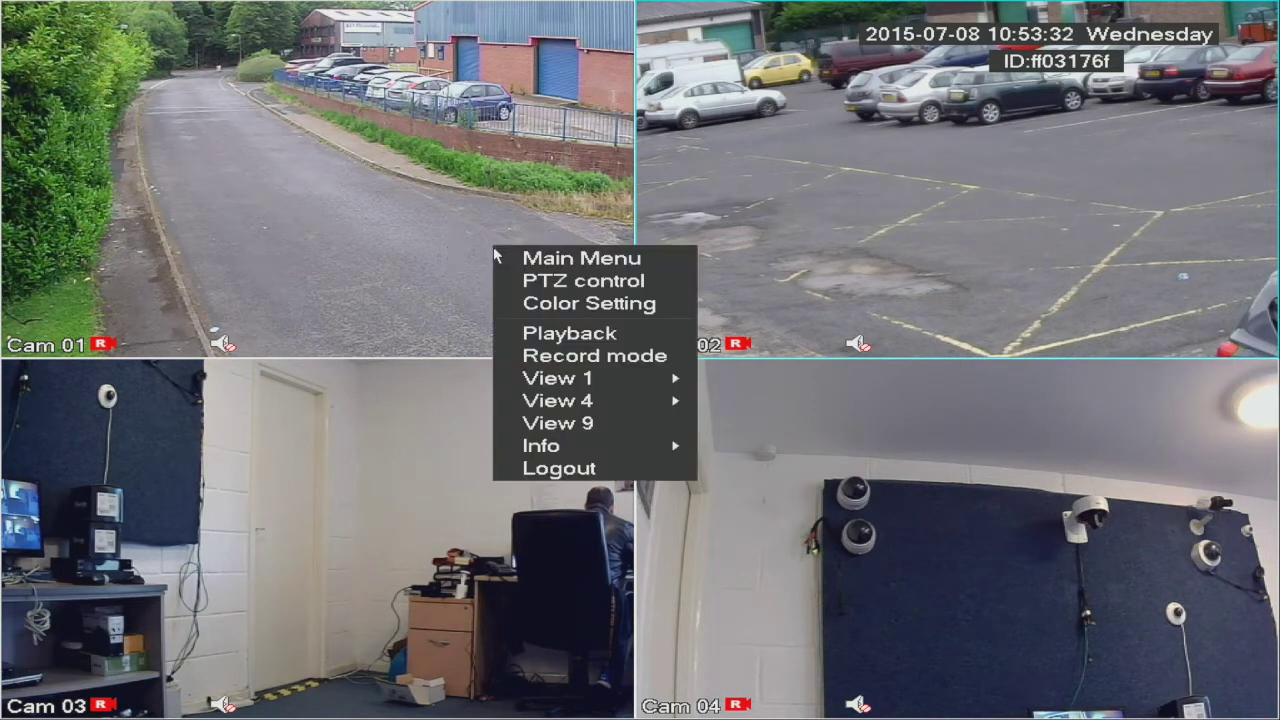
click(560, 262)
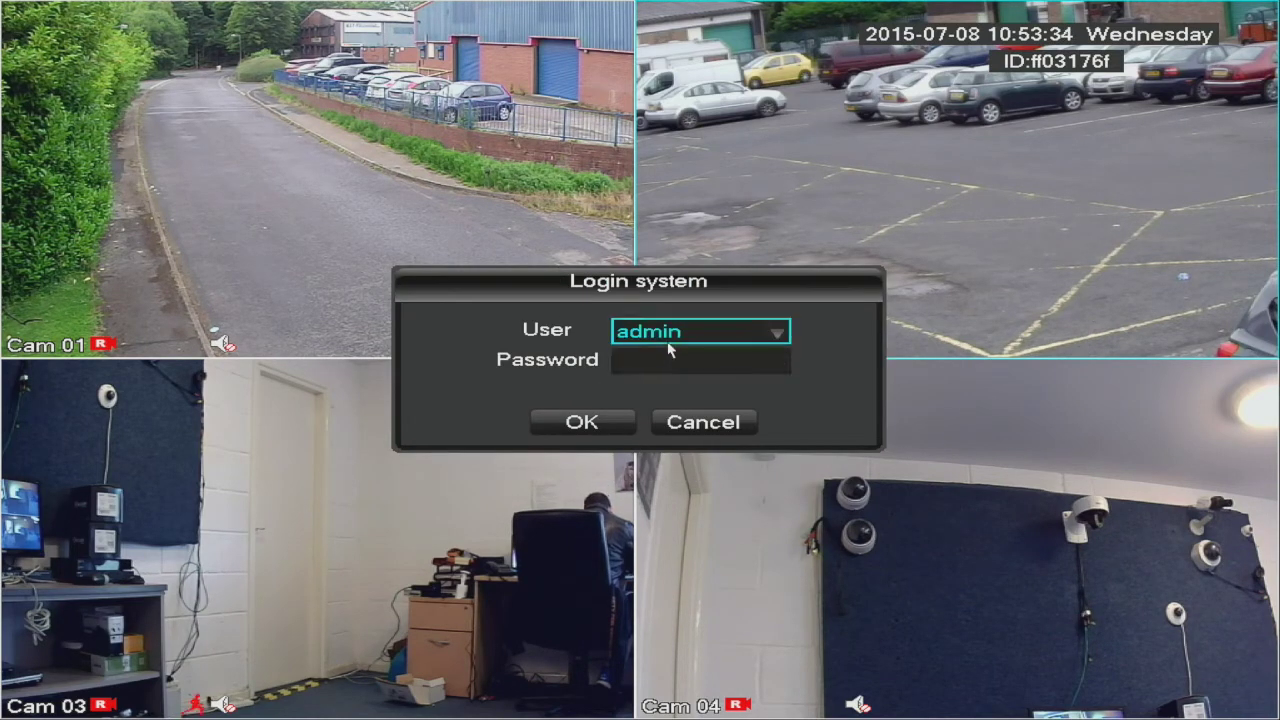
click(645, 362)
click(629, 390)
click(659, 390)
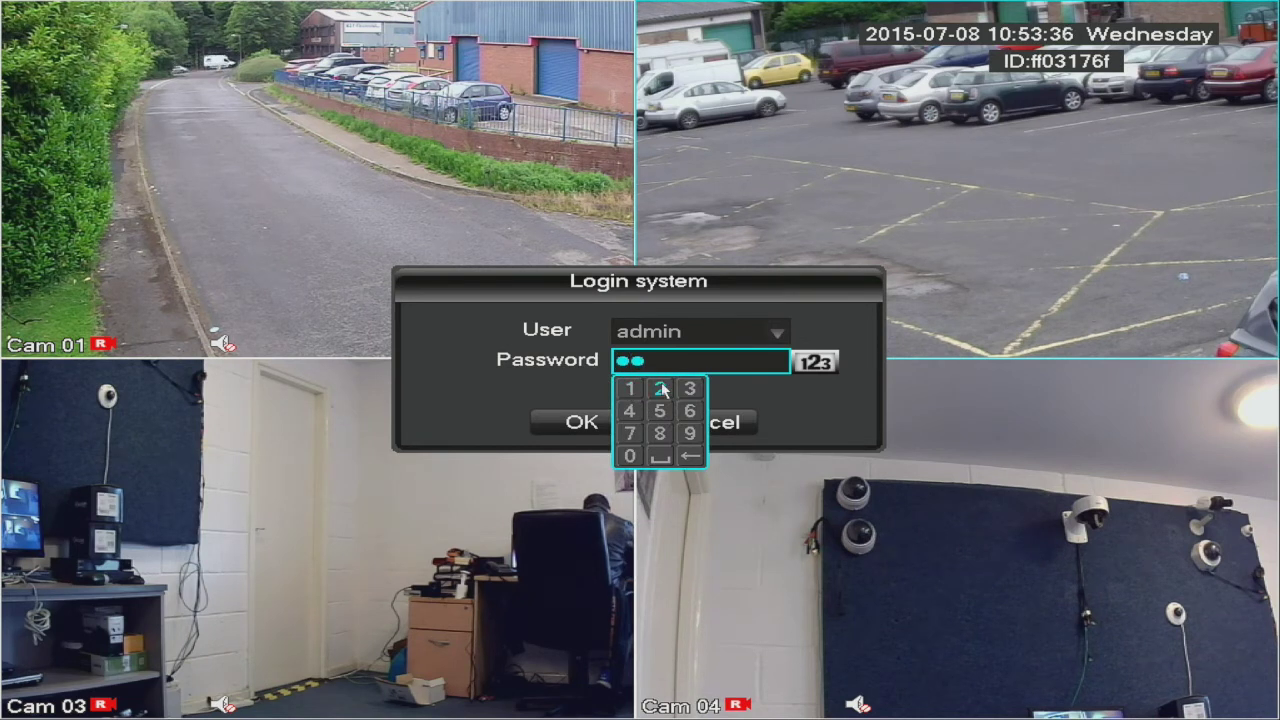
click(689, 390)
click(630, 412)
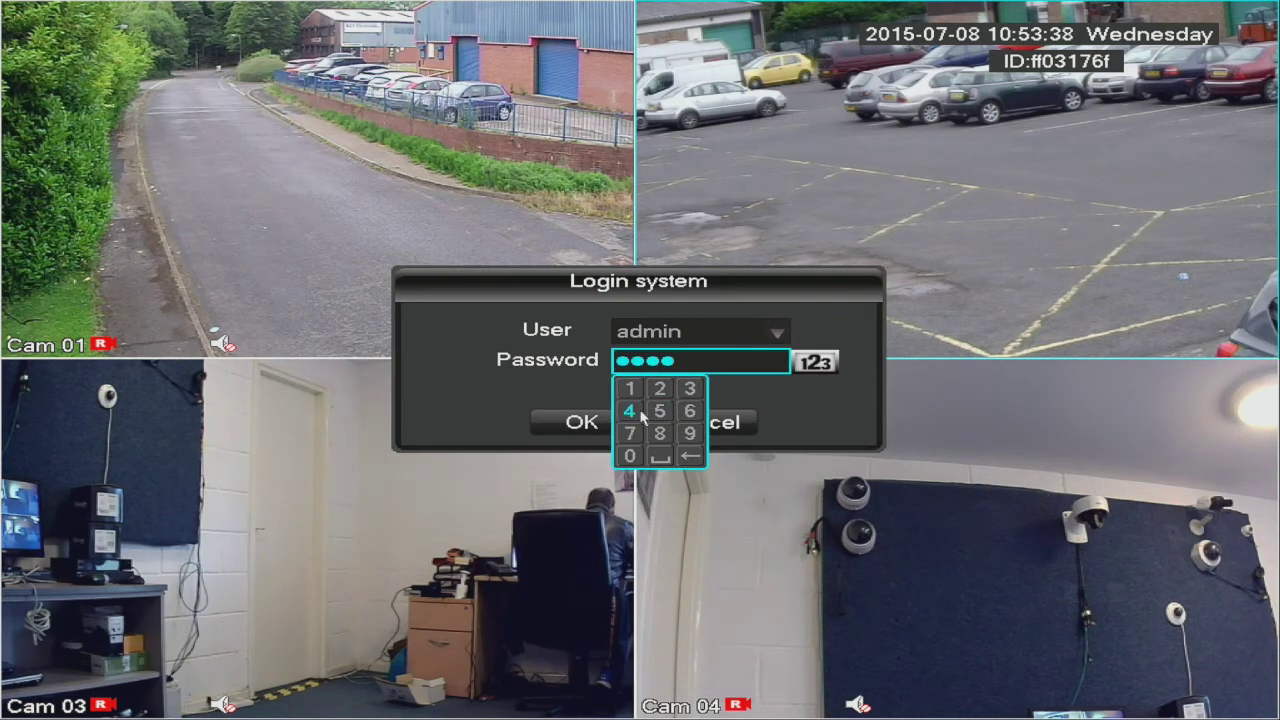
click(590, 423)
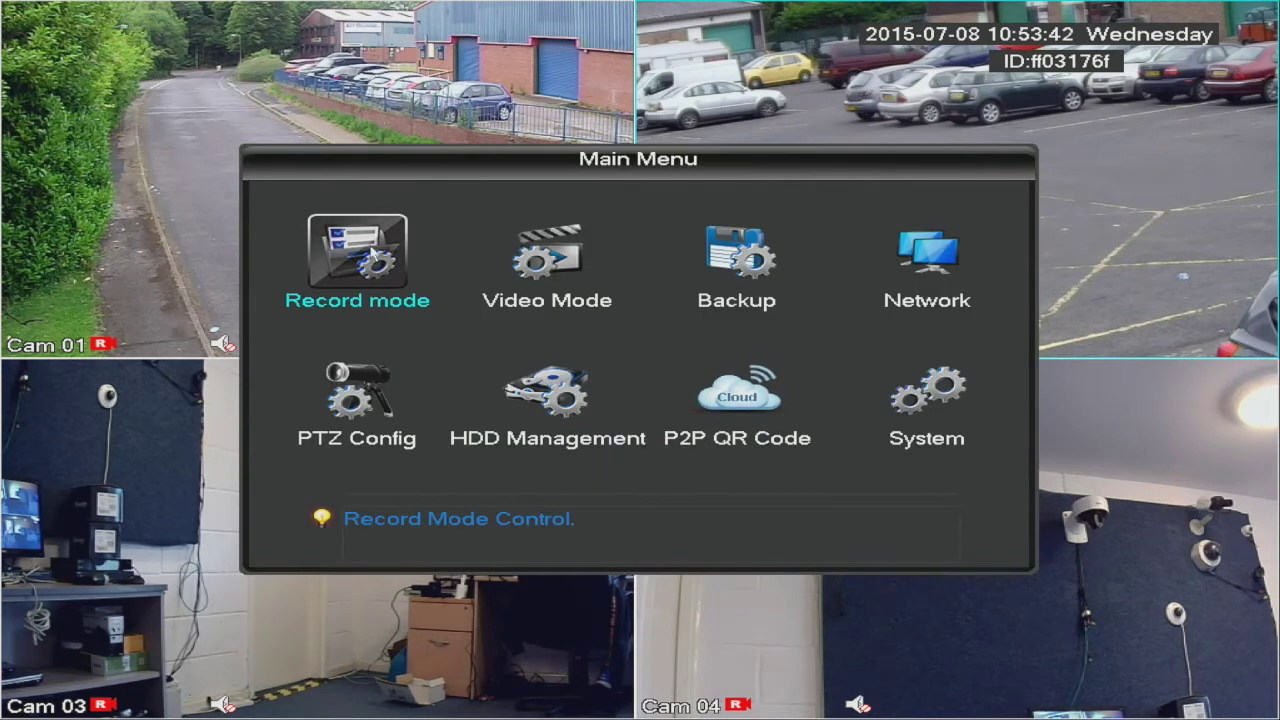
- Confirm Auto recording on all eight channels in Record mode, then go to Video Mode
click(370, 255)
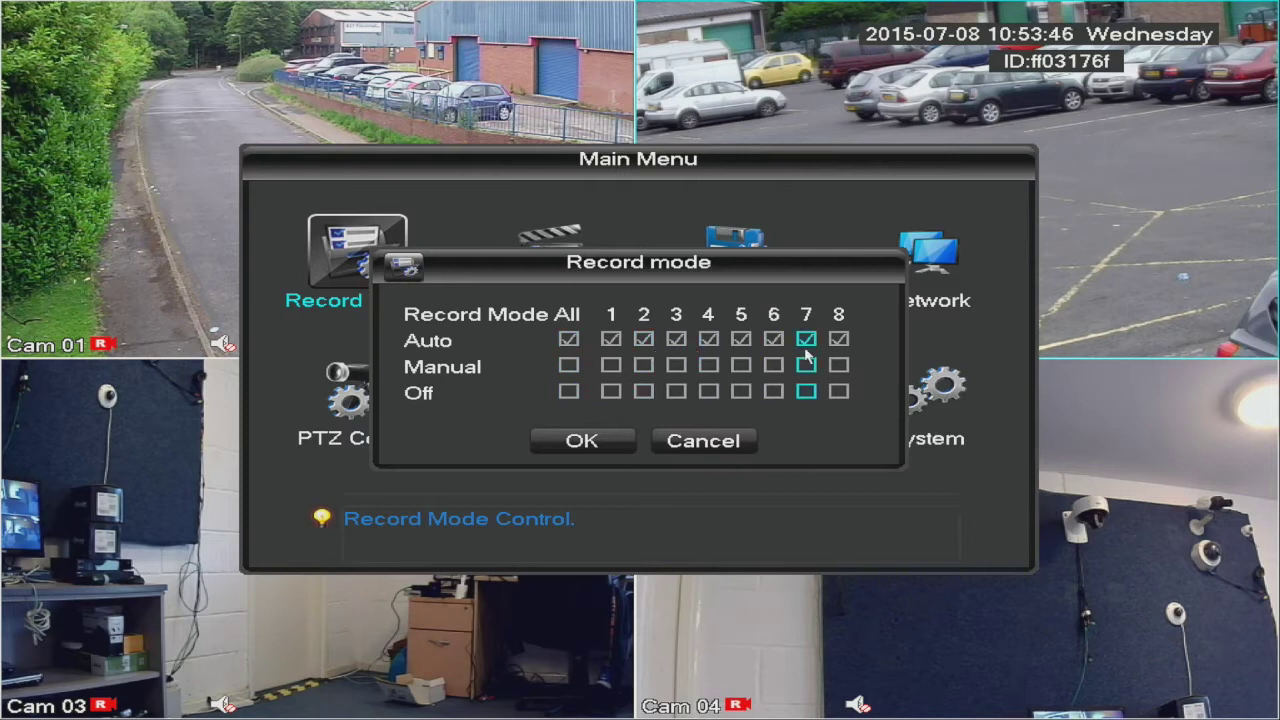
click(585, 445)
click(545, 256)
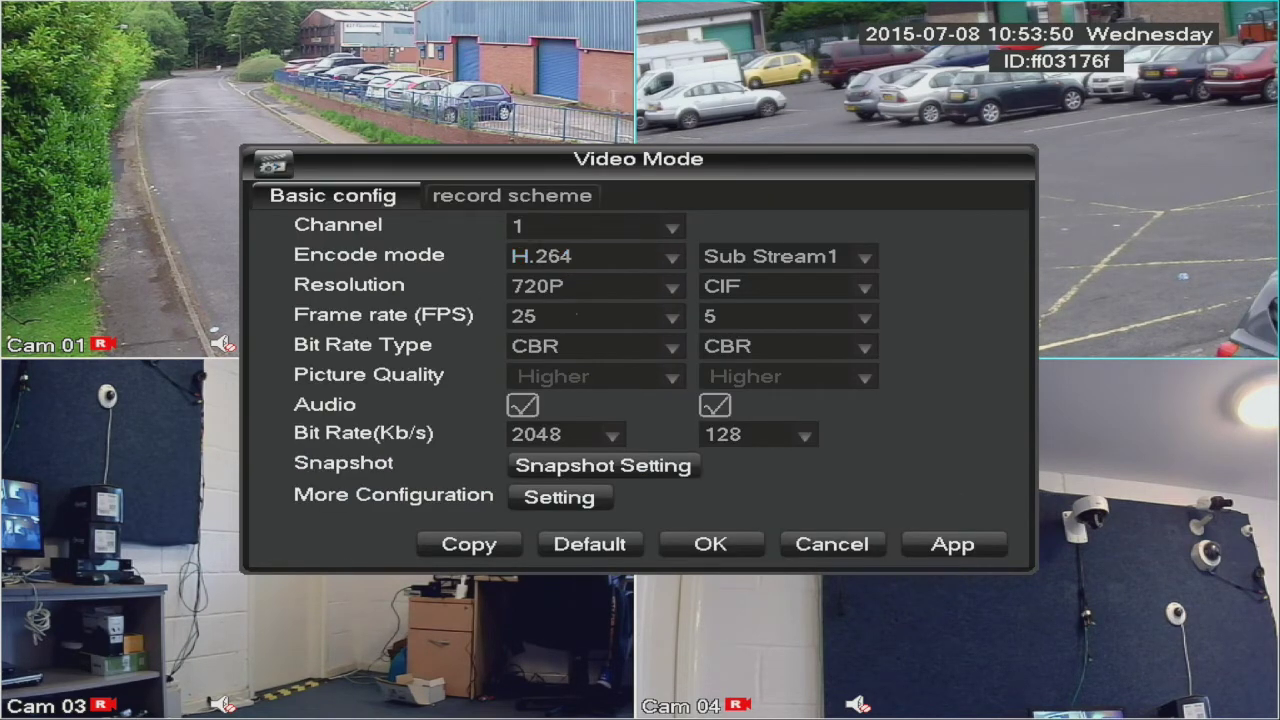
- Switch to the record scheme tab showing channel 1's regular 00–24 daily schedule
click(464, 195)
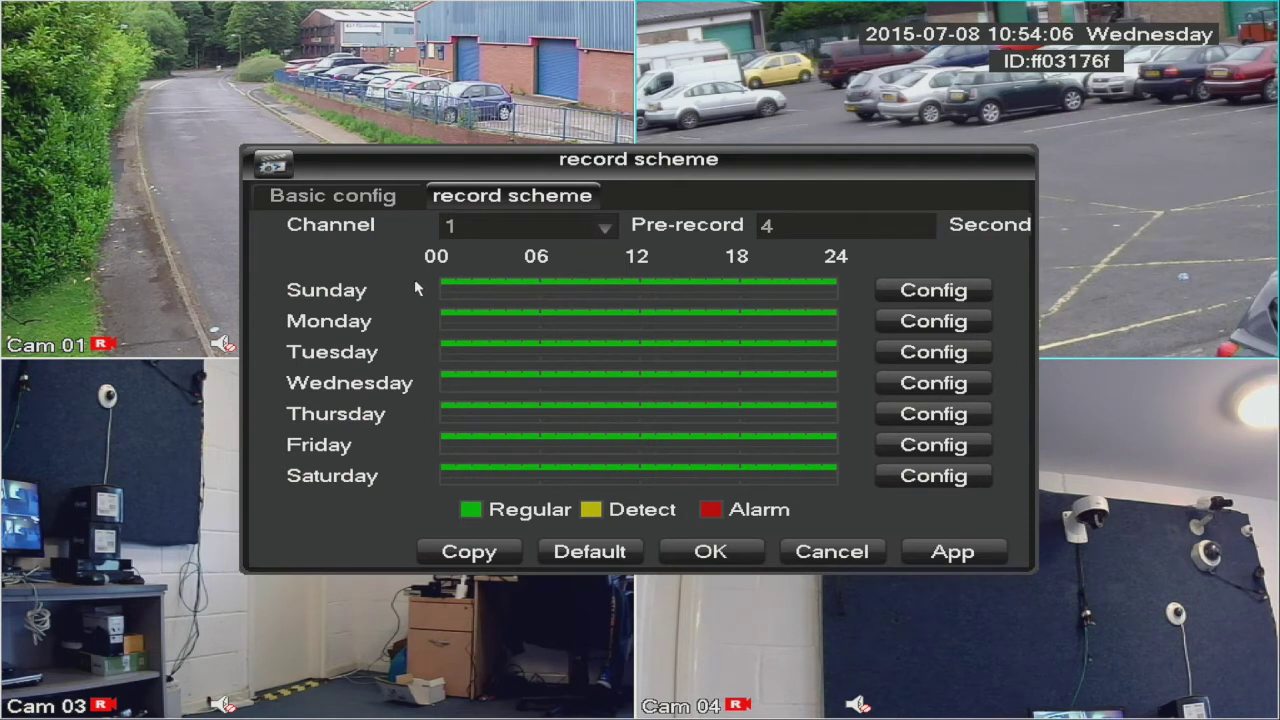
- Set time period 1 (00:00–24:00) to detect recording for all seven days
click(910, 291)
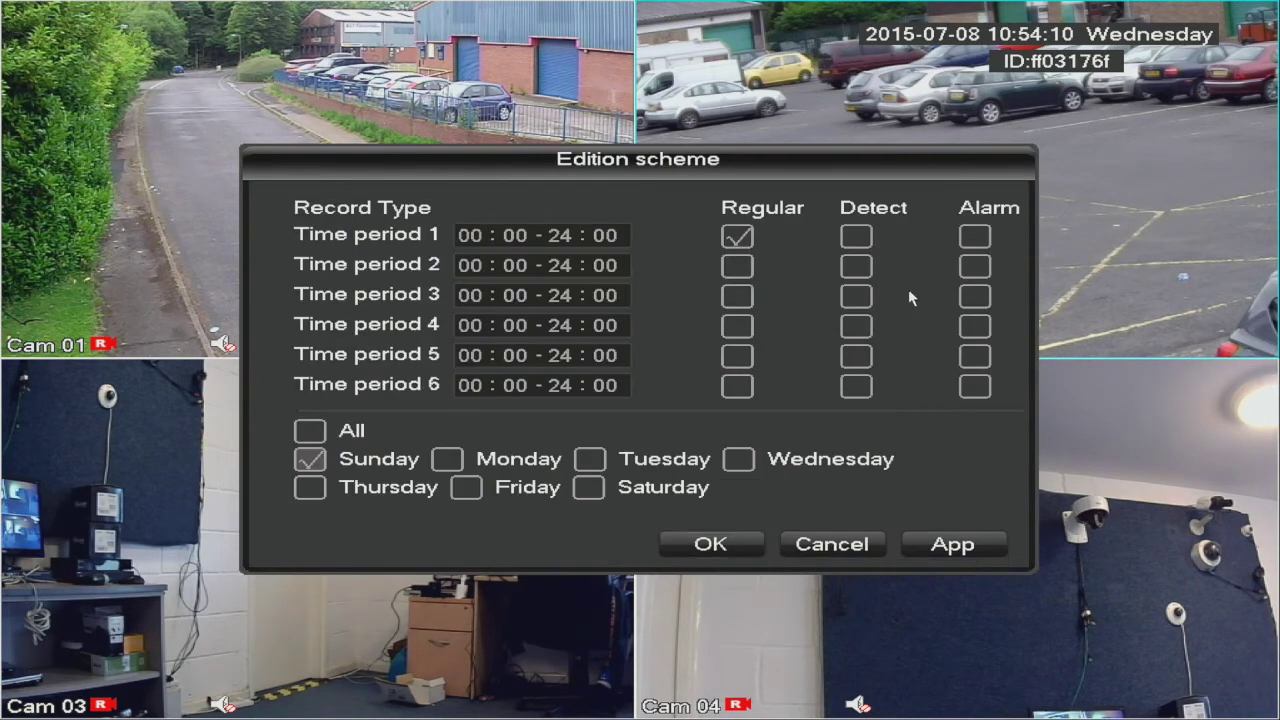
click(310, 432)
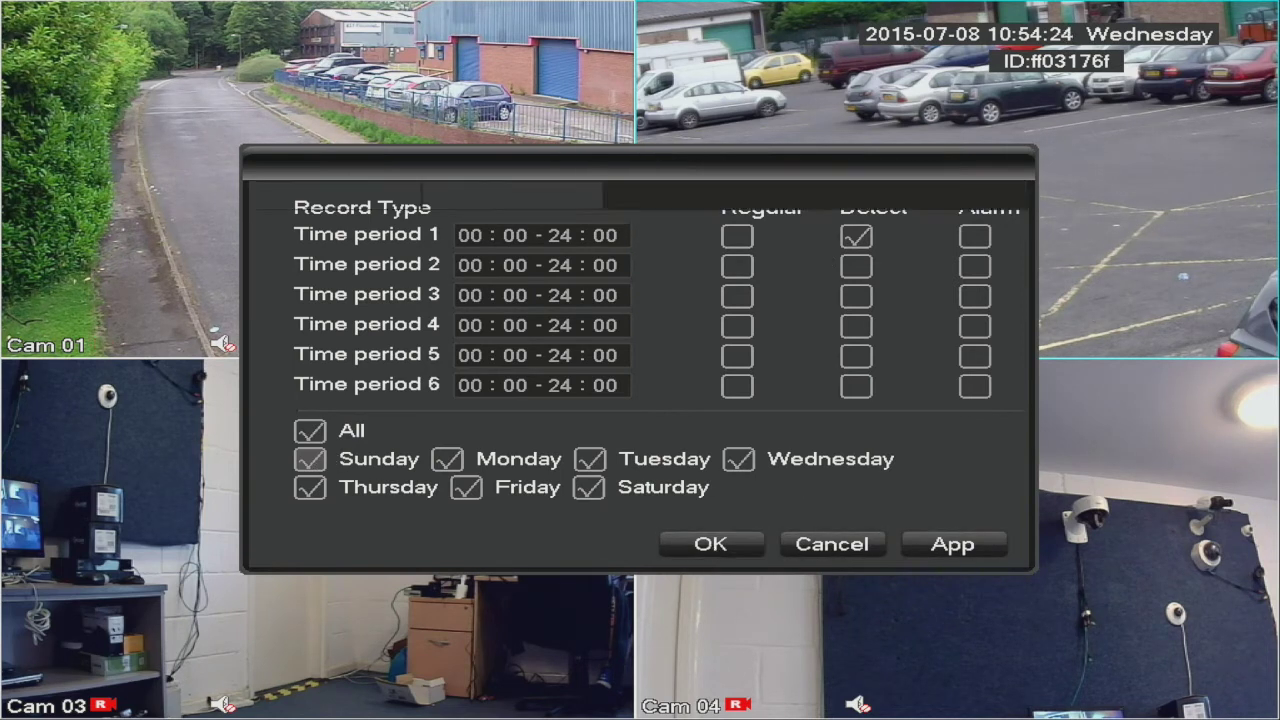
click(708, 544)
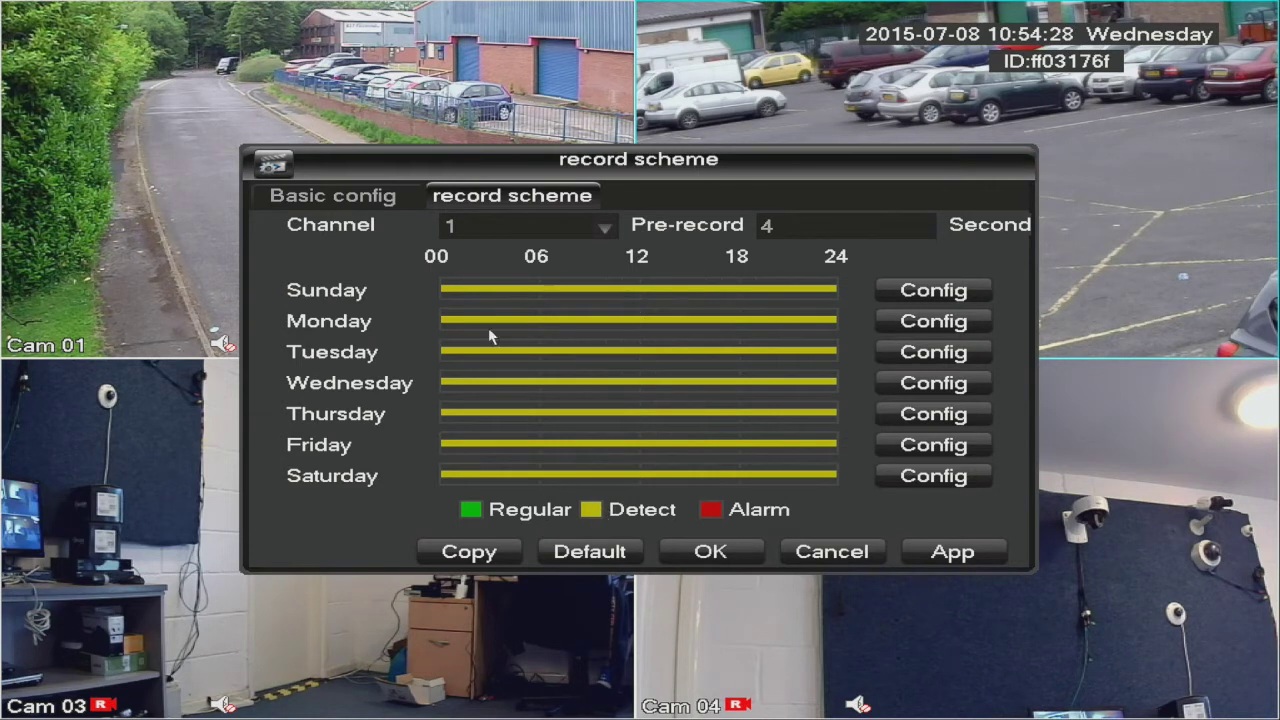
- Look at channel 2's schedule, then return to channel 1
click(528, 236)
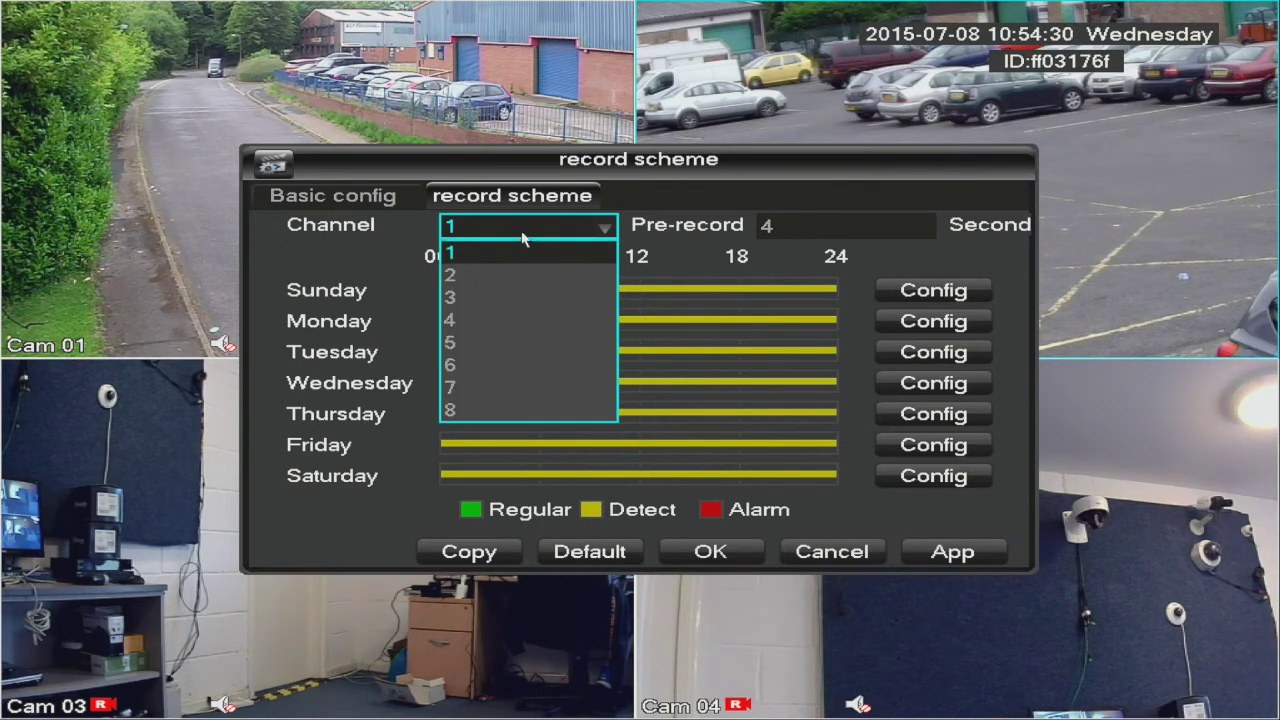
click(485, 277)
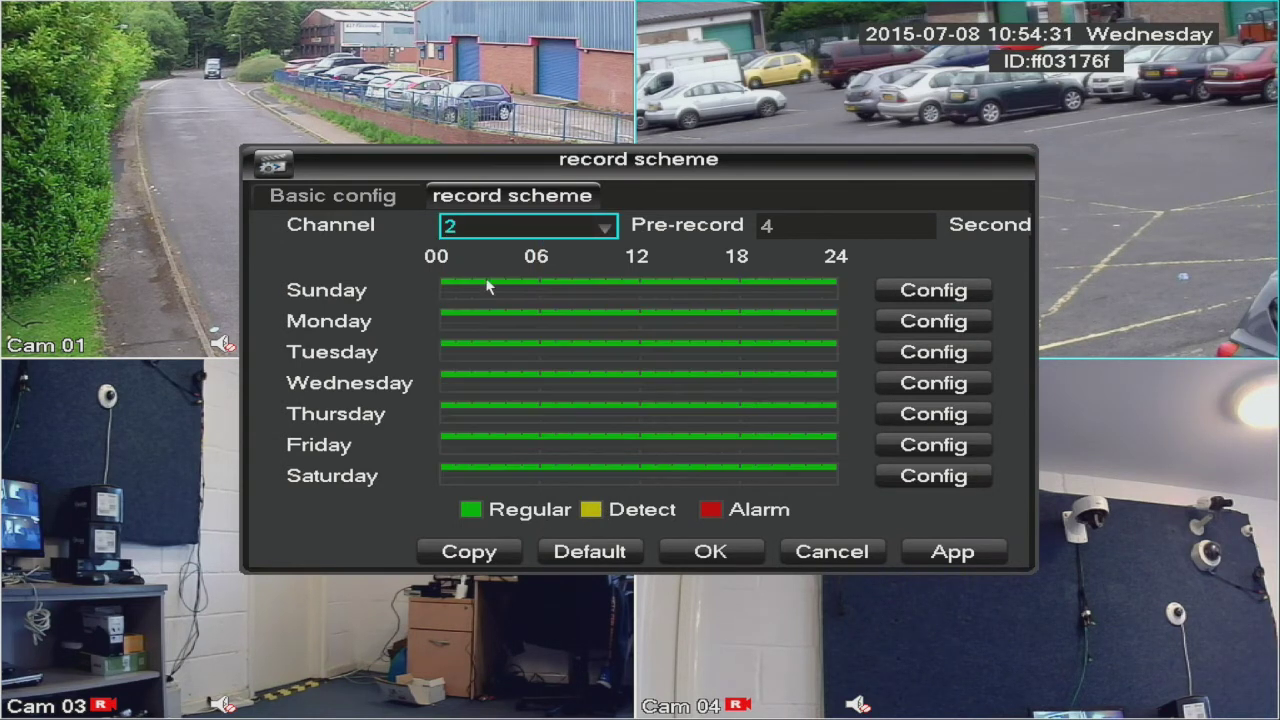
click(514, 232)
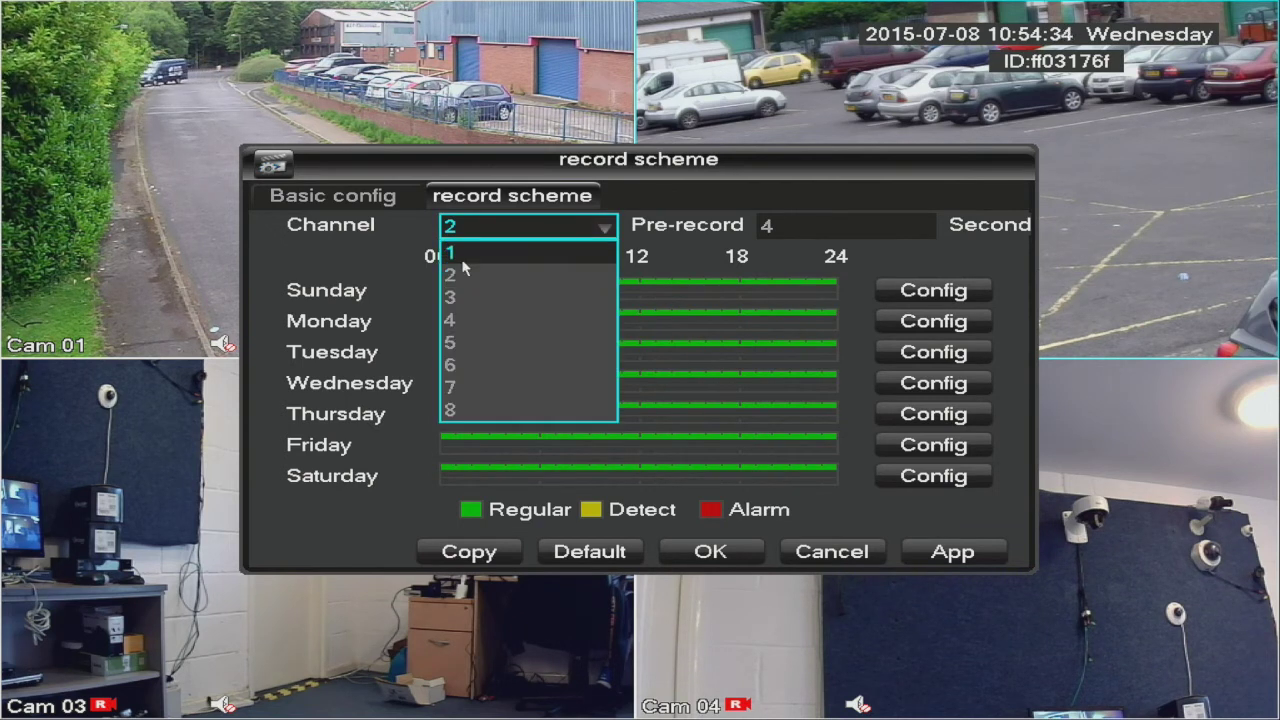
click(476, 251)
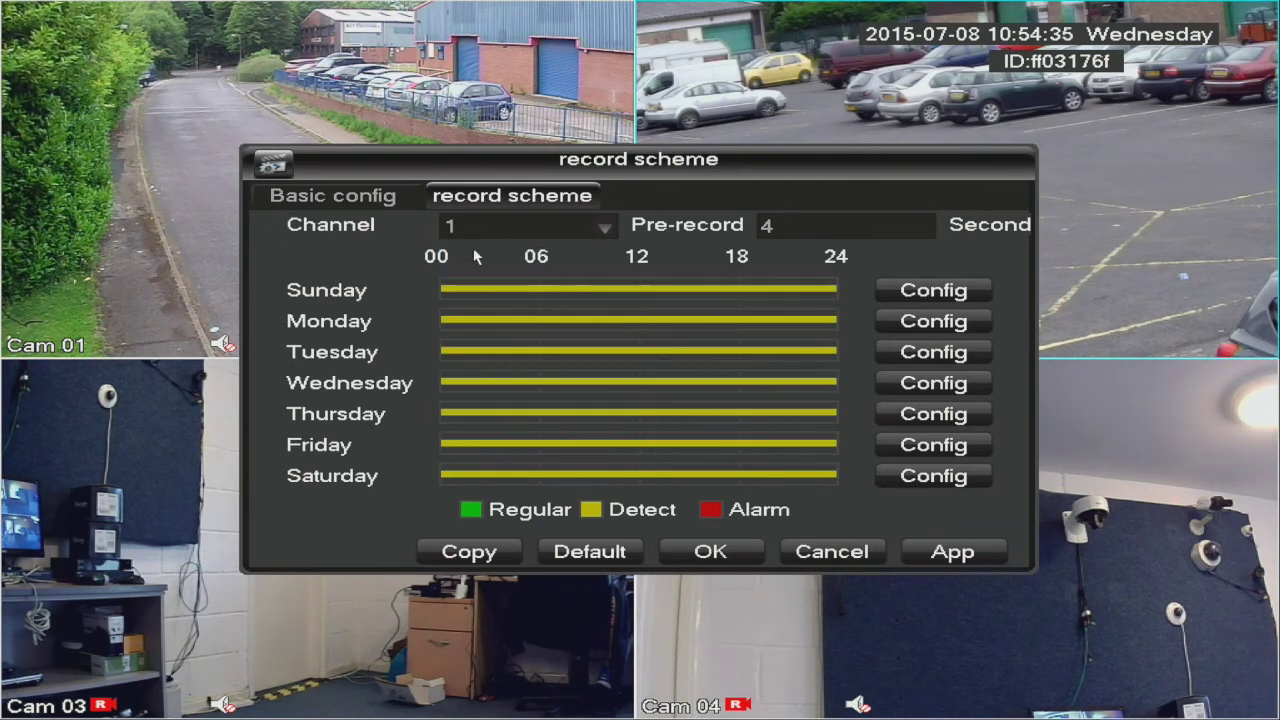
- Copy channel 1's all-day detect schedule to all channels
click(474, 558)
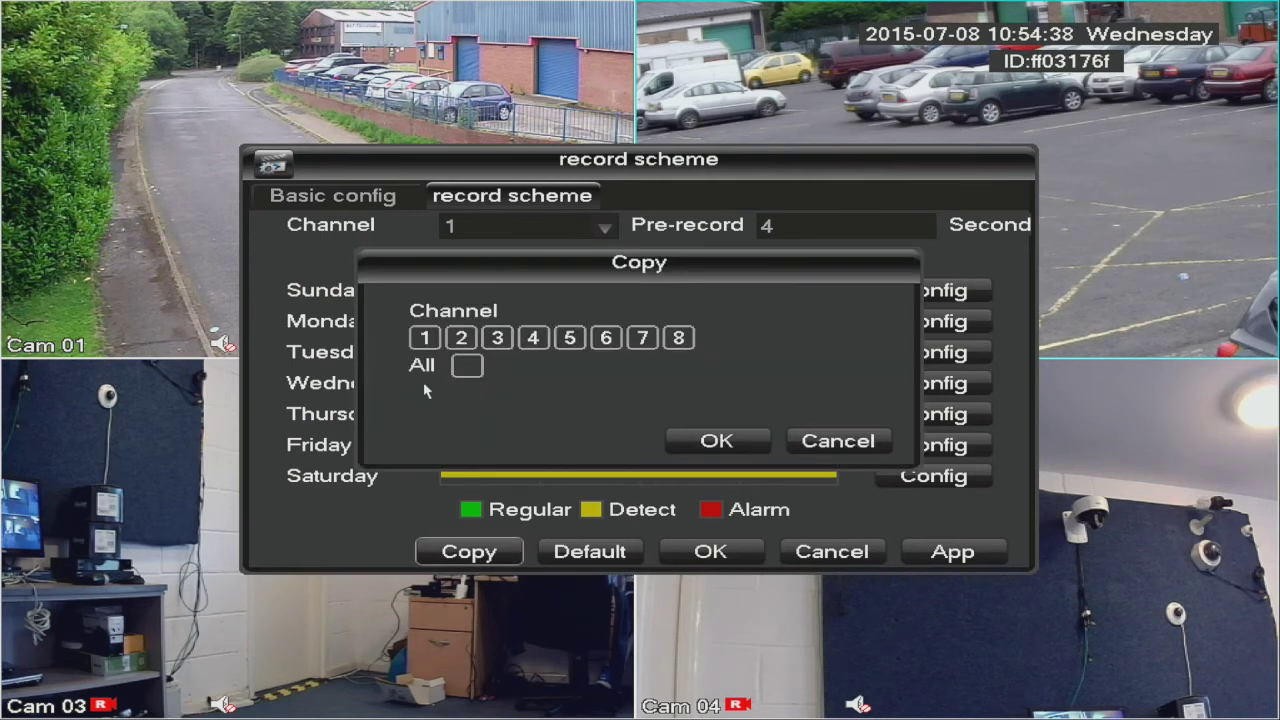
click(467, 368)
click(724, 441)
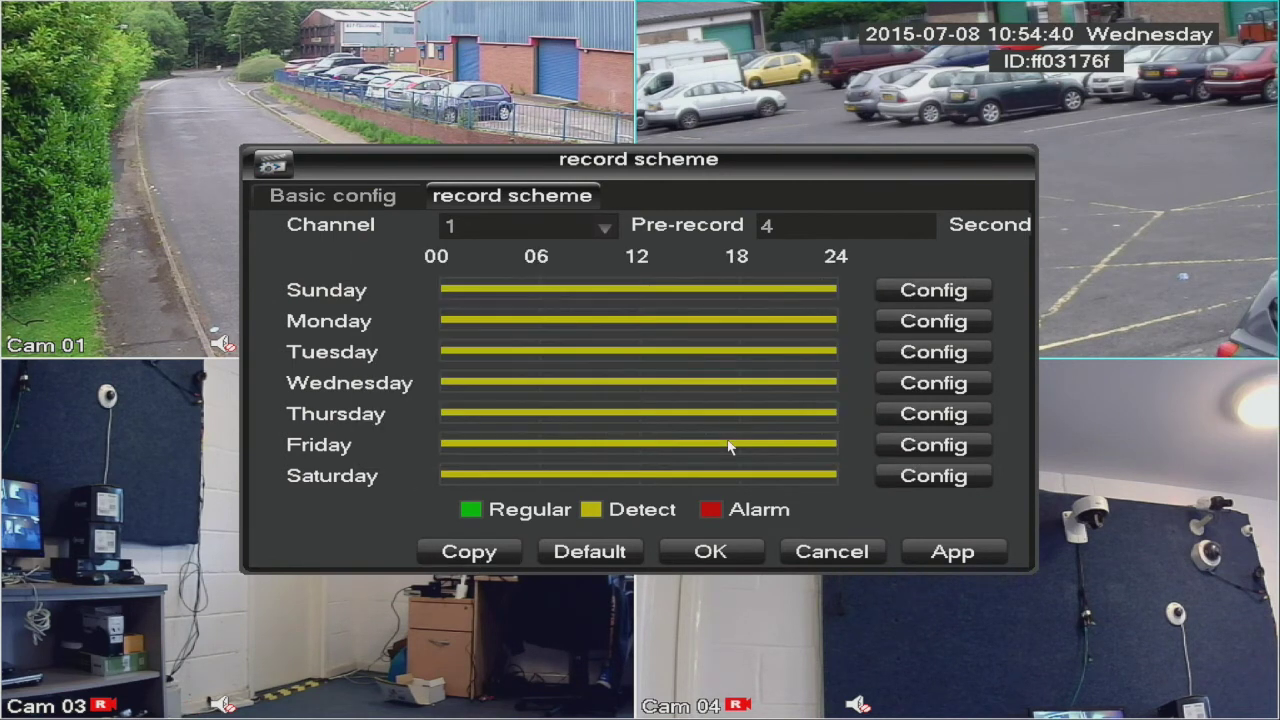
- Verify channels 2, 3 and 4 show the detect schedule, then go back to channel 1
click(487, 216)
click(474, 266)
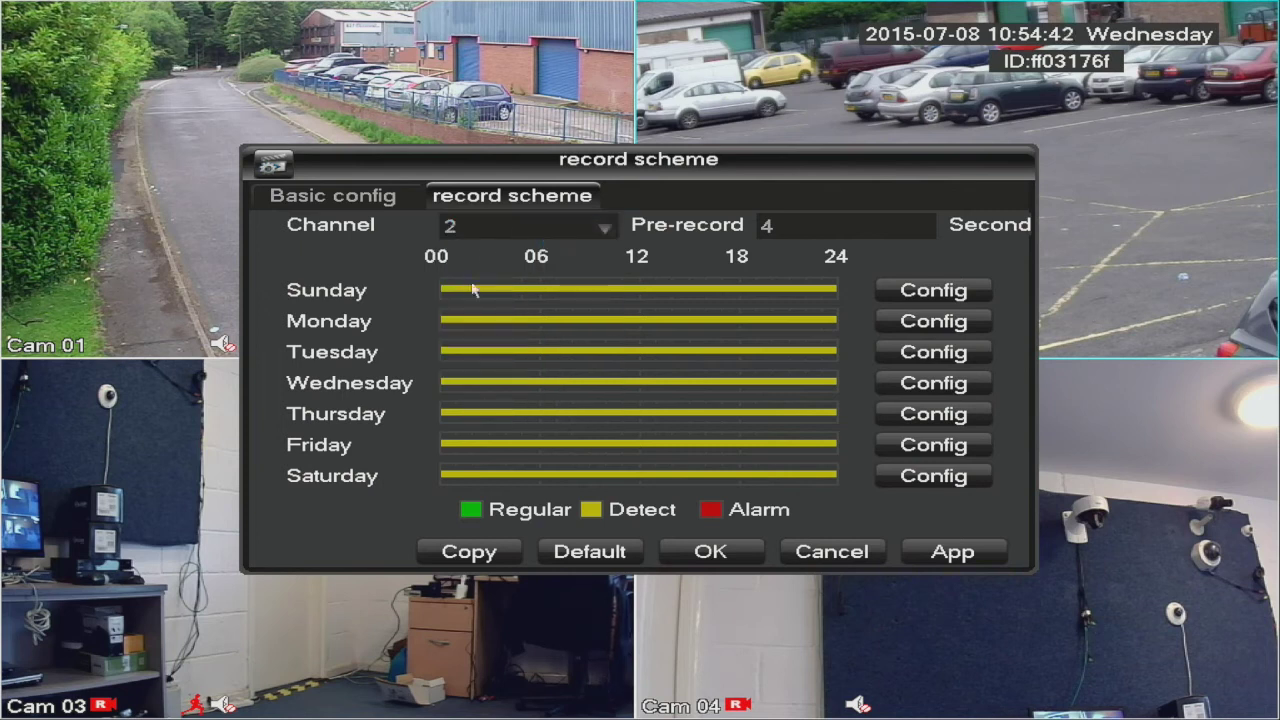
click(484, 240)
click(473, 296)
click(498, 233)
click(482, 320)
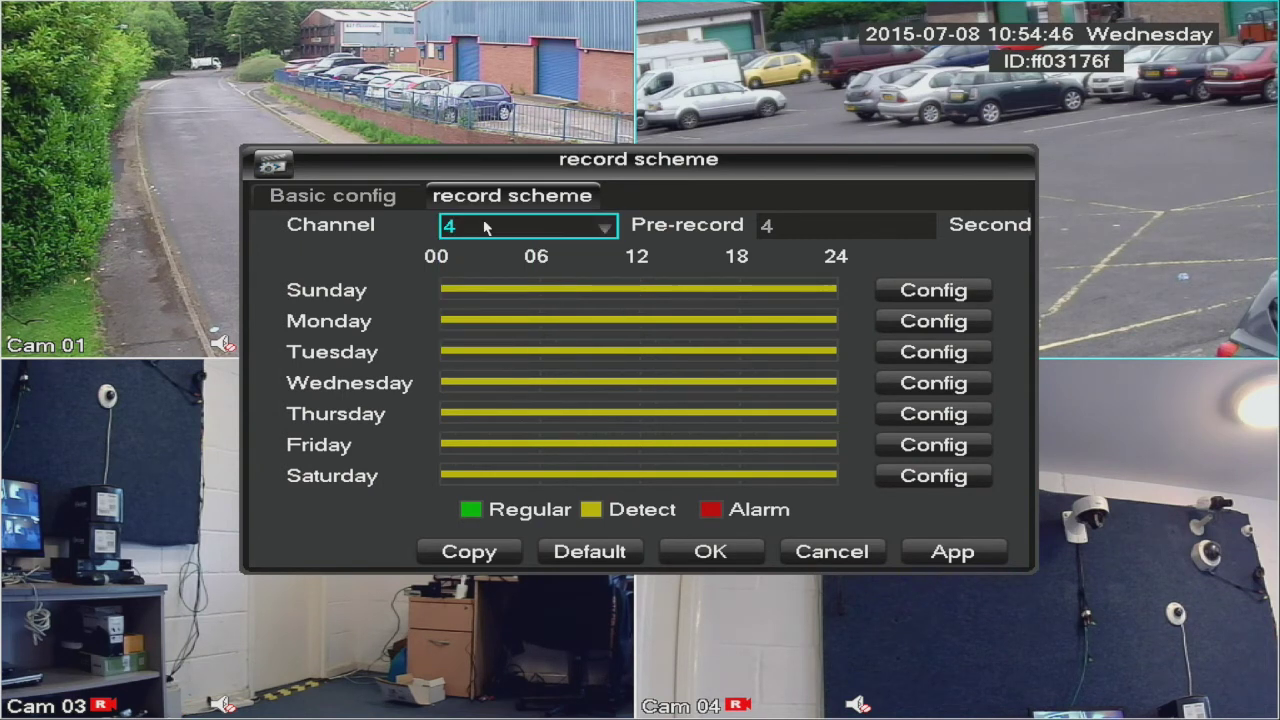
click(466, 230)
click(458, 252)
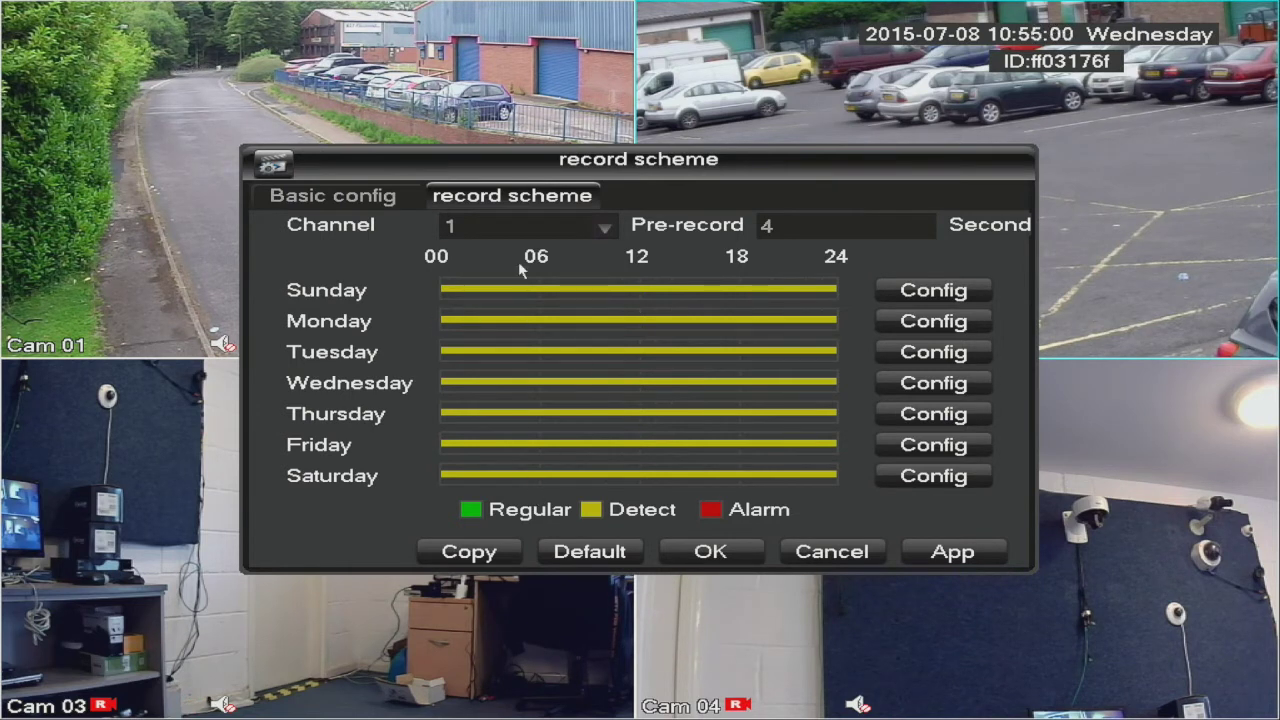
- Set time period 1 back to regular recording for all seven days
click(907, 290)
click(745, 237)
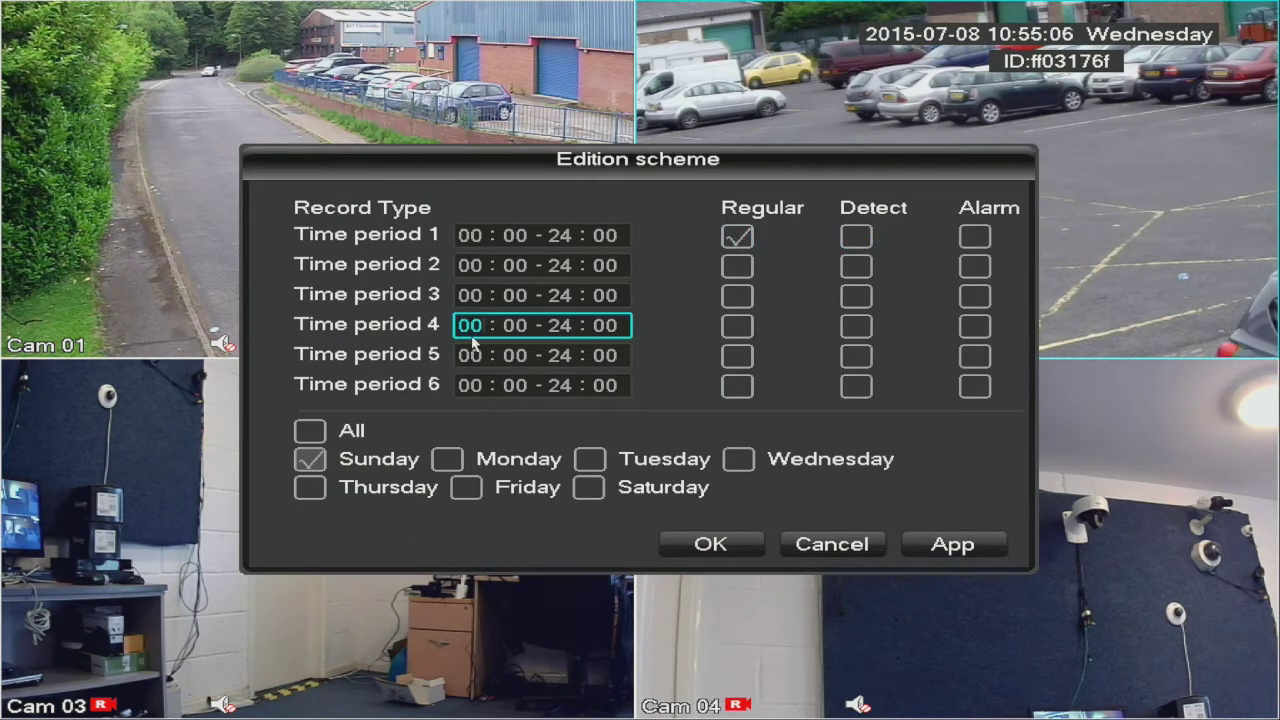
click(310, 430)
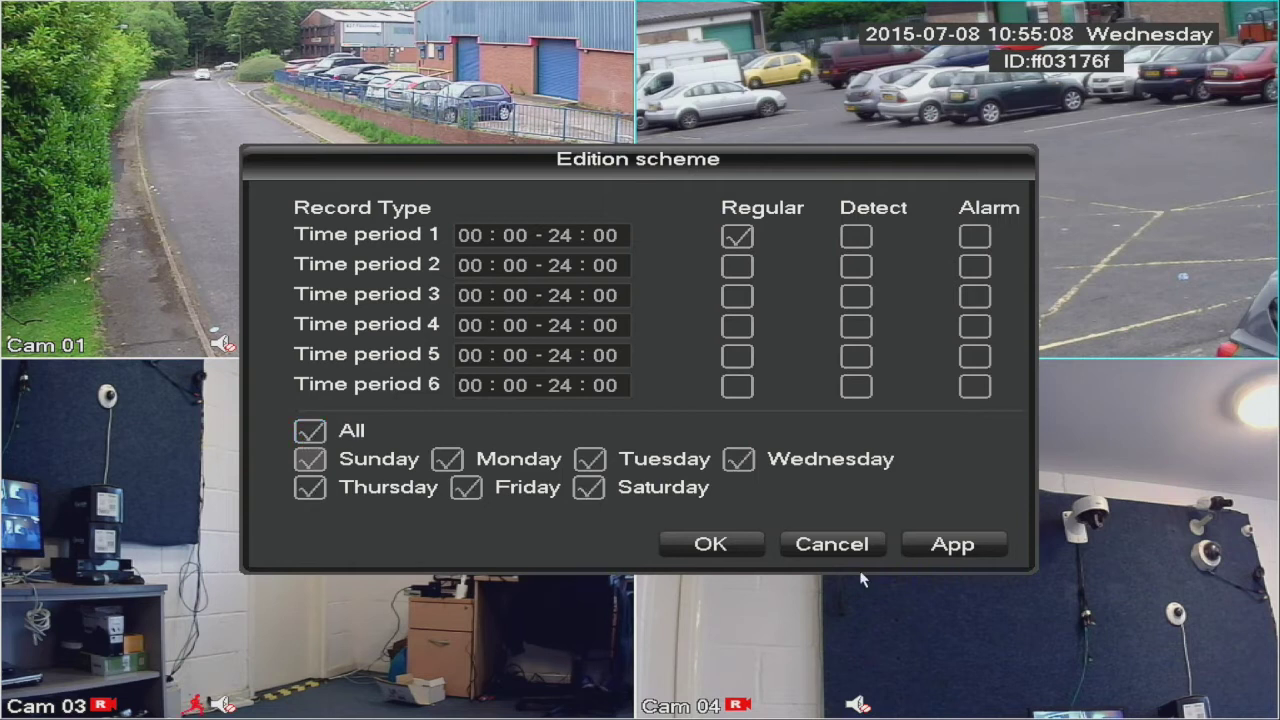
click(711, 544)
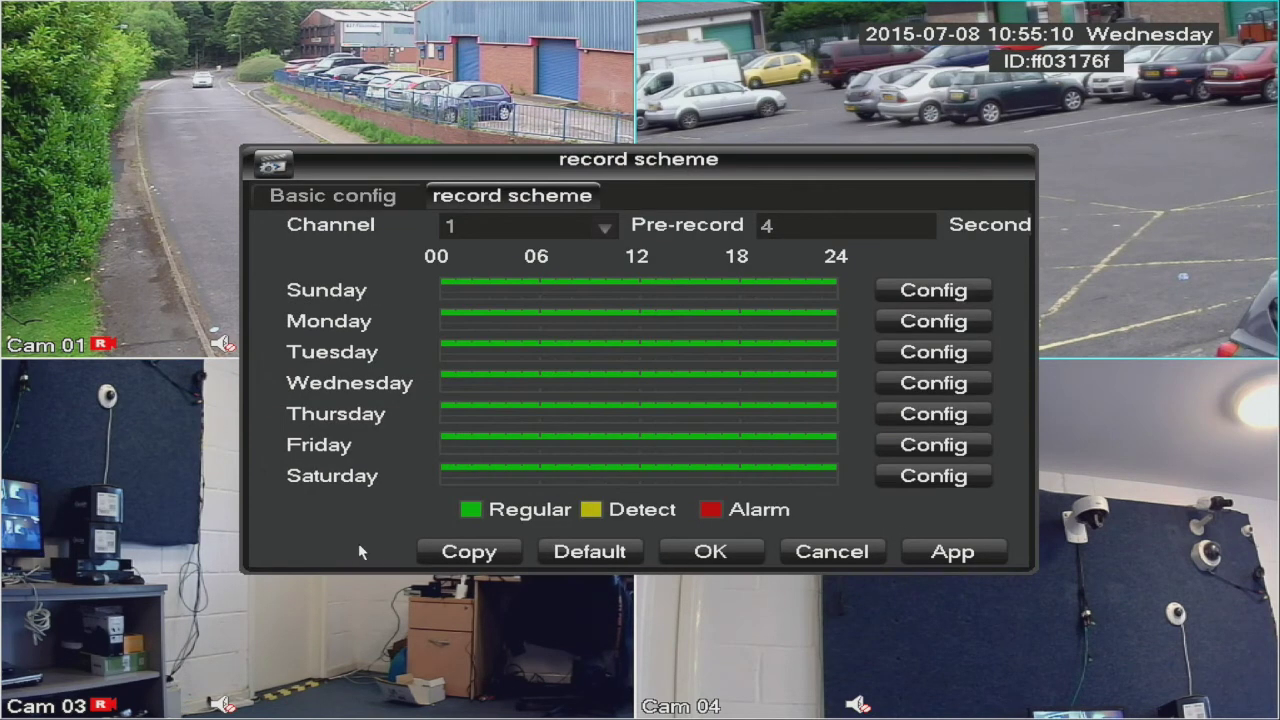
- Copy the all-day regular schedule to all channels
click(452, 550)
click(468, 365)
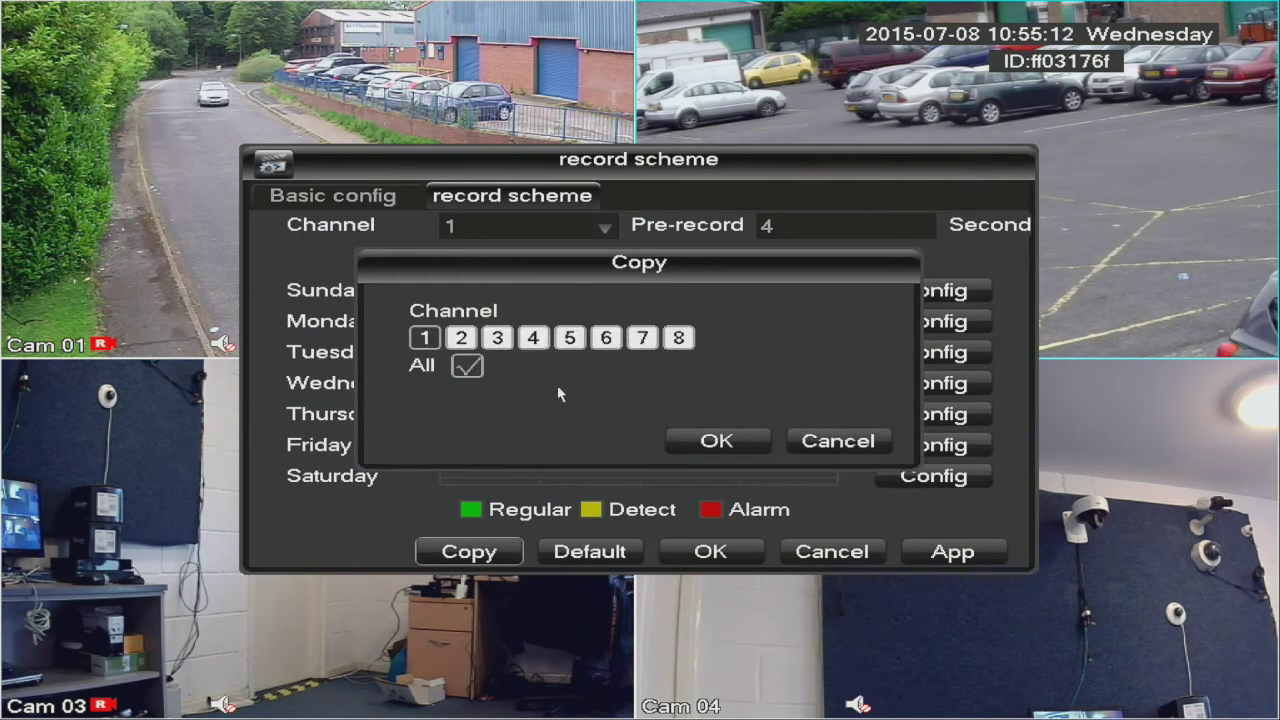
click(694, 440)
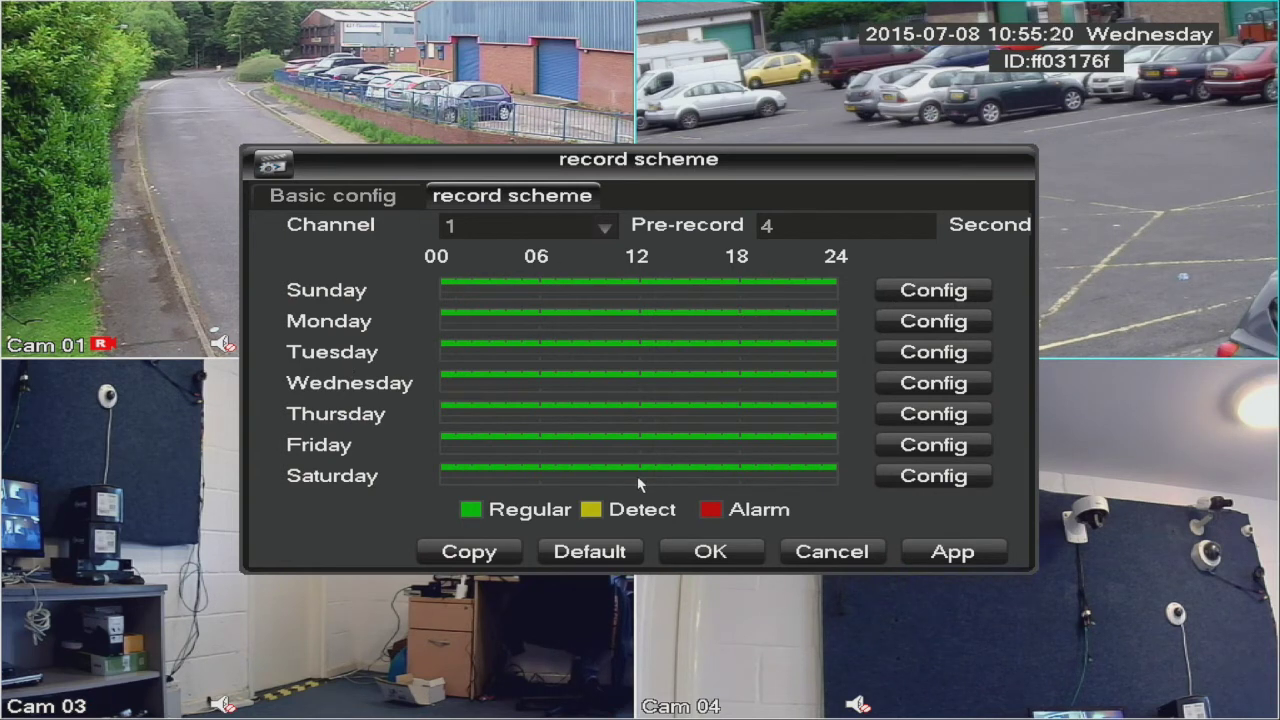
- Edit Monday's schedule and include Tuesday, Wednesday, Thursday and Friday
click(925, 322)
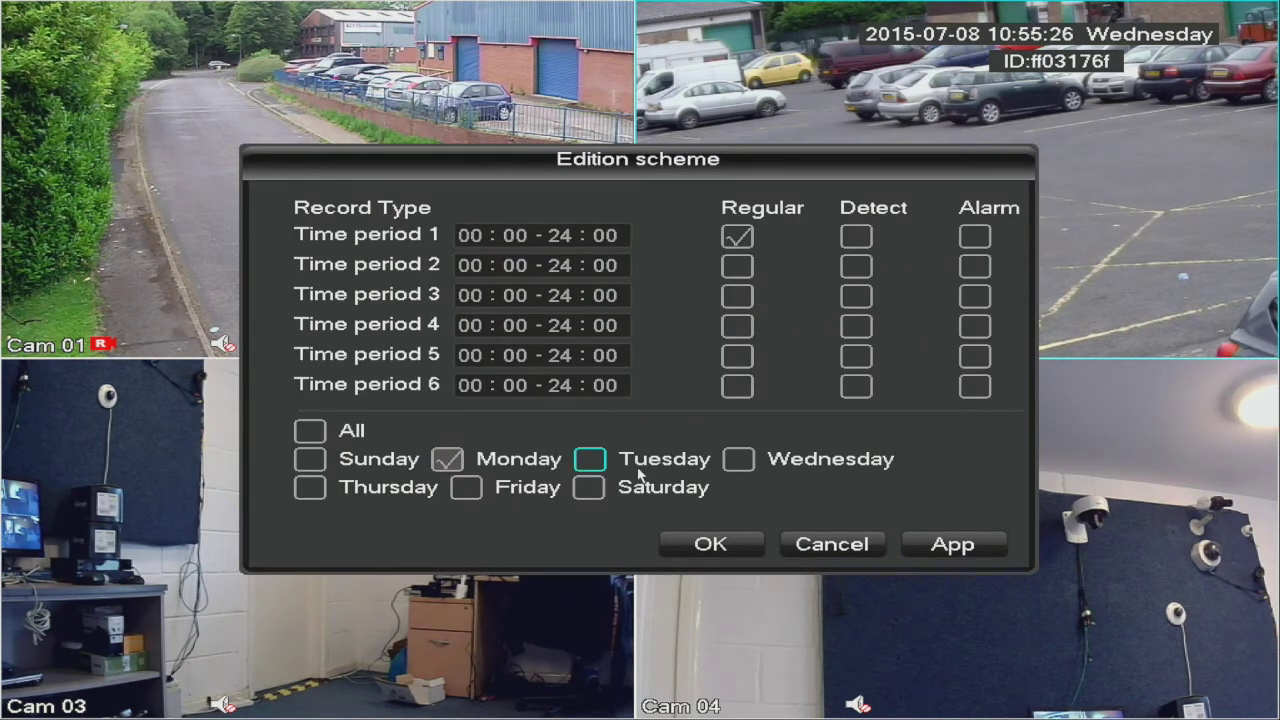
click(590, 458)
click(739, 458)
click(466, 487)
click(309, 487)
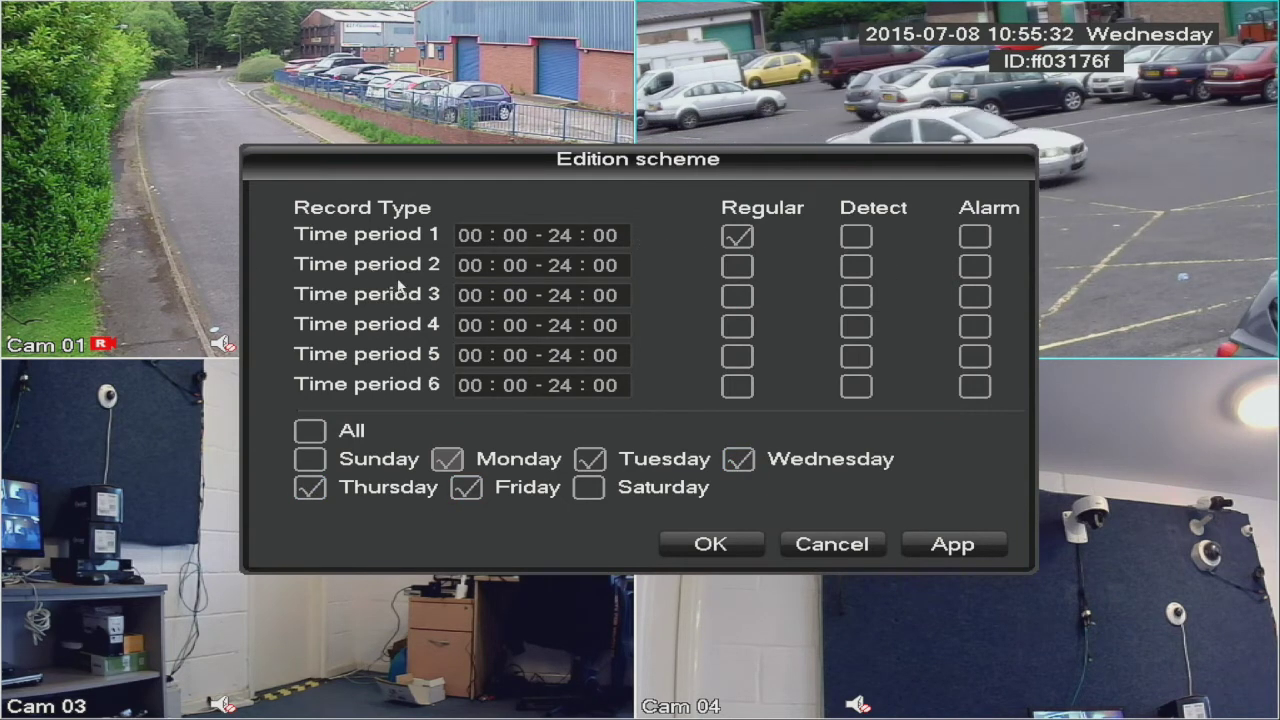
- Set time period 2 to run from 09:00 to 17:00
click(467, 273)
click(537, 340)
click(556, 272)
click(556, 272)
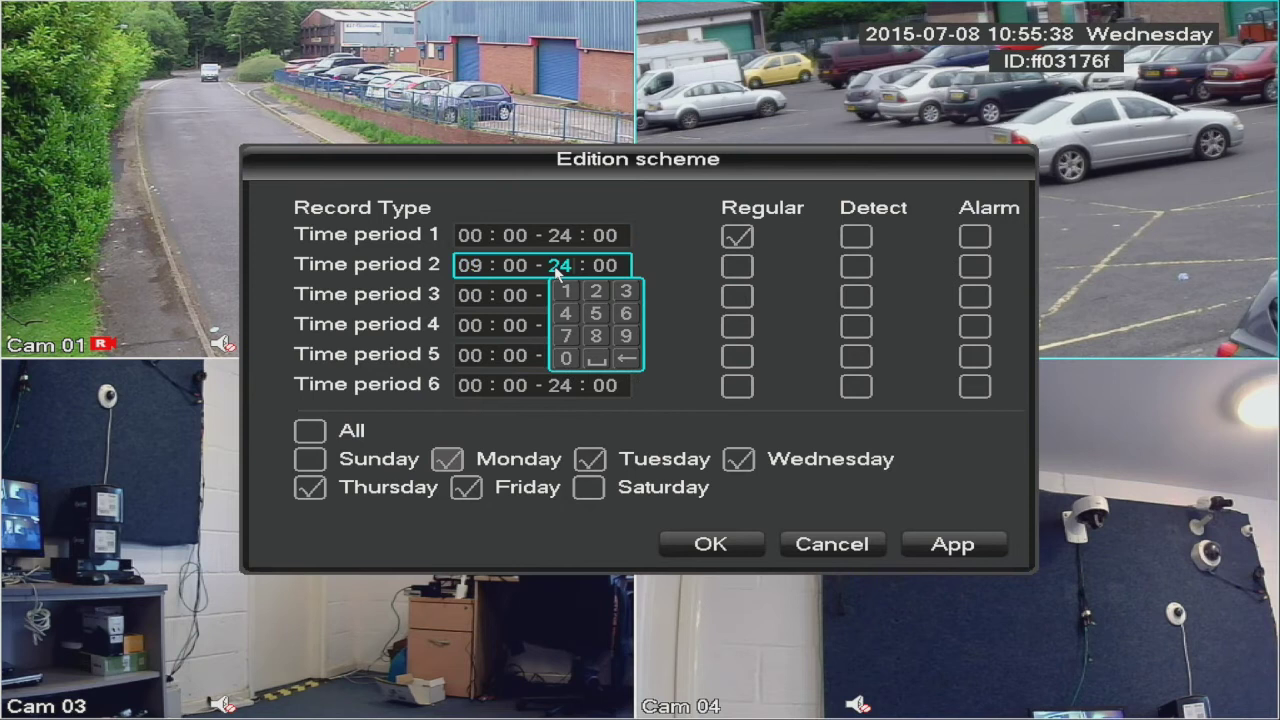
click(575, 300)
click(566, 335)
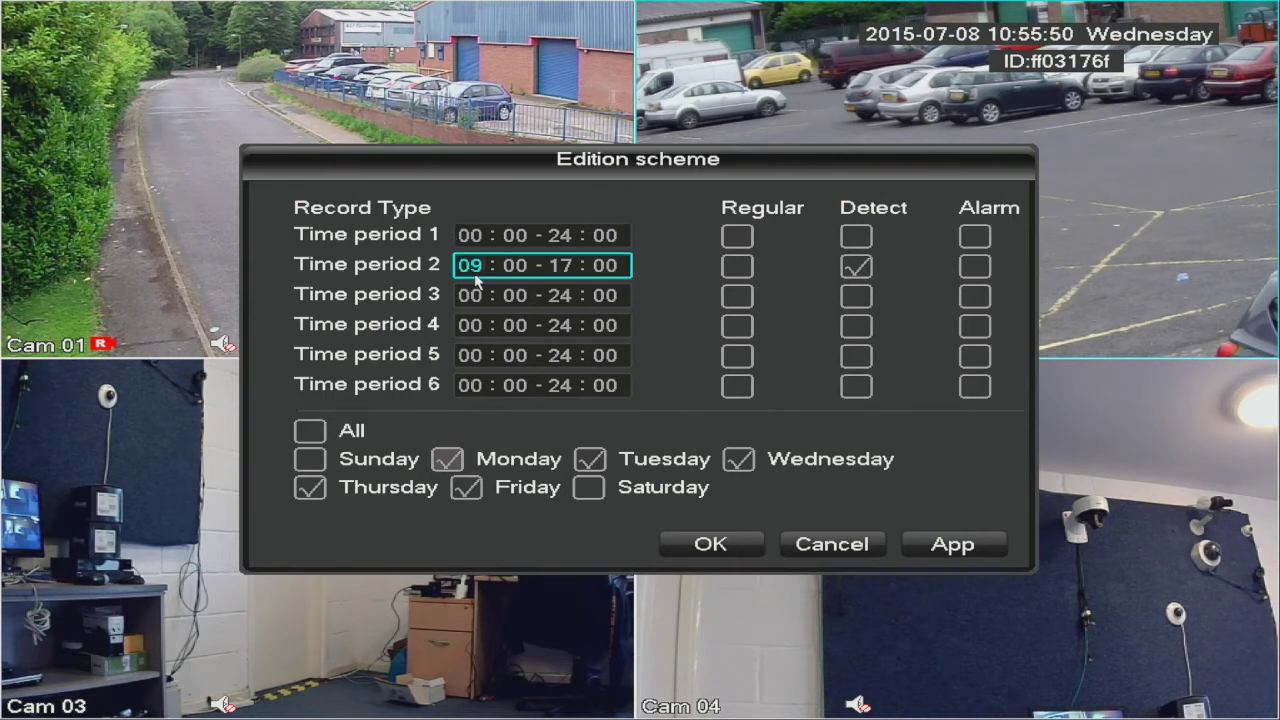
click(553, 268)
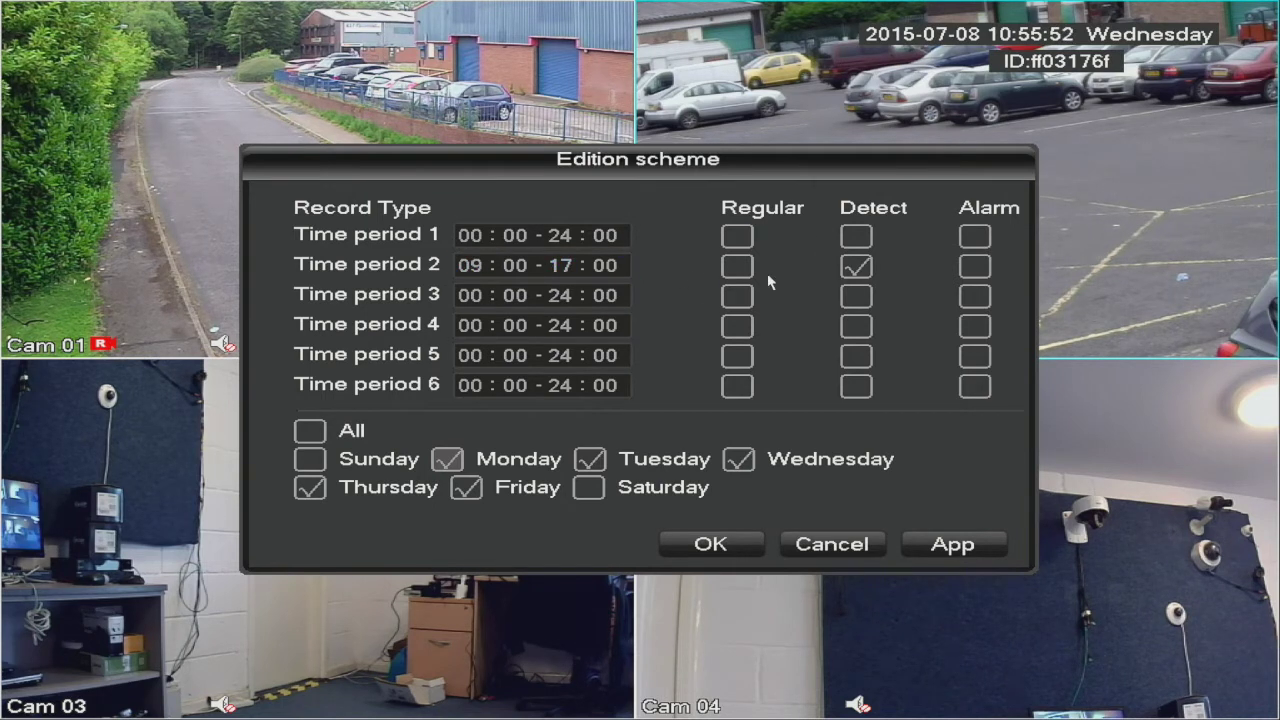
- Set time period 3 to start at 17:01 and run until 24:00 as regular recording
click(462, 298)
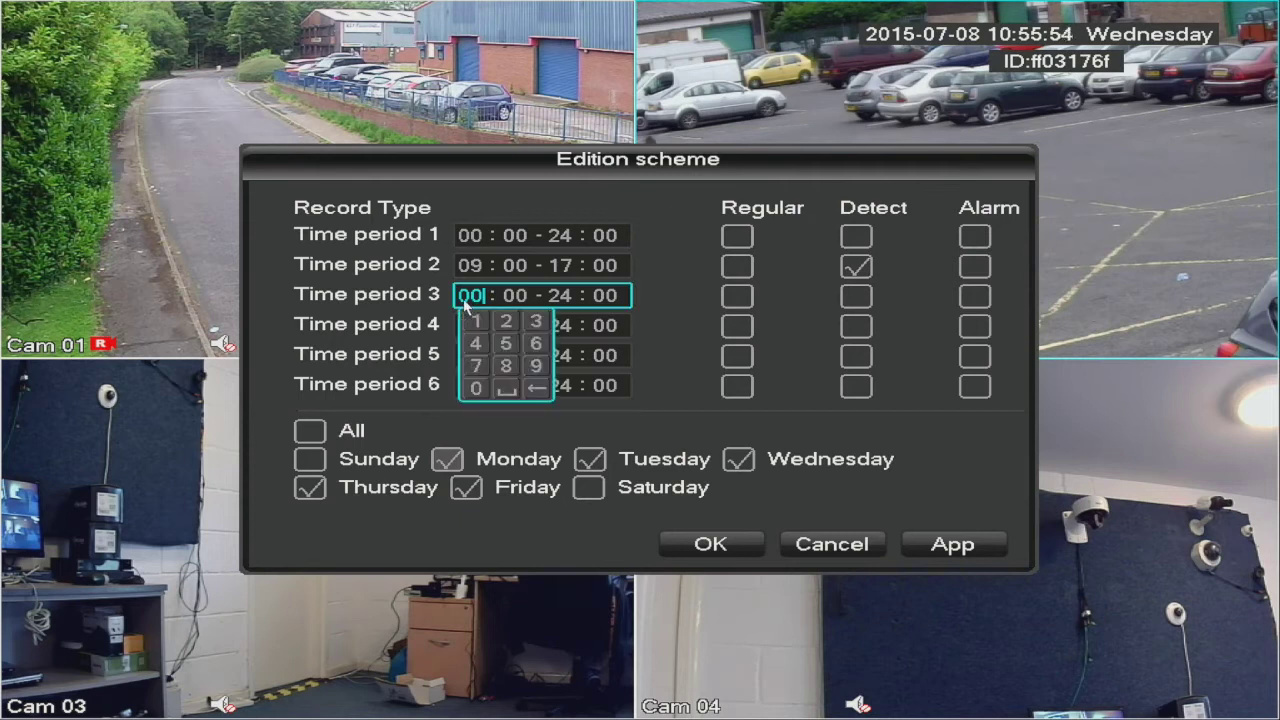
click(476, 321)
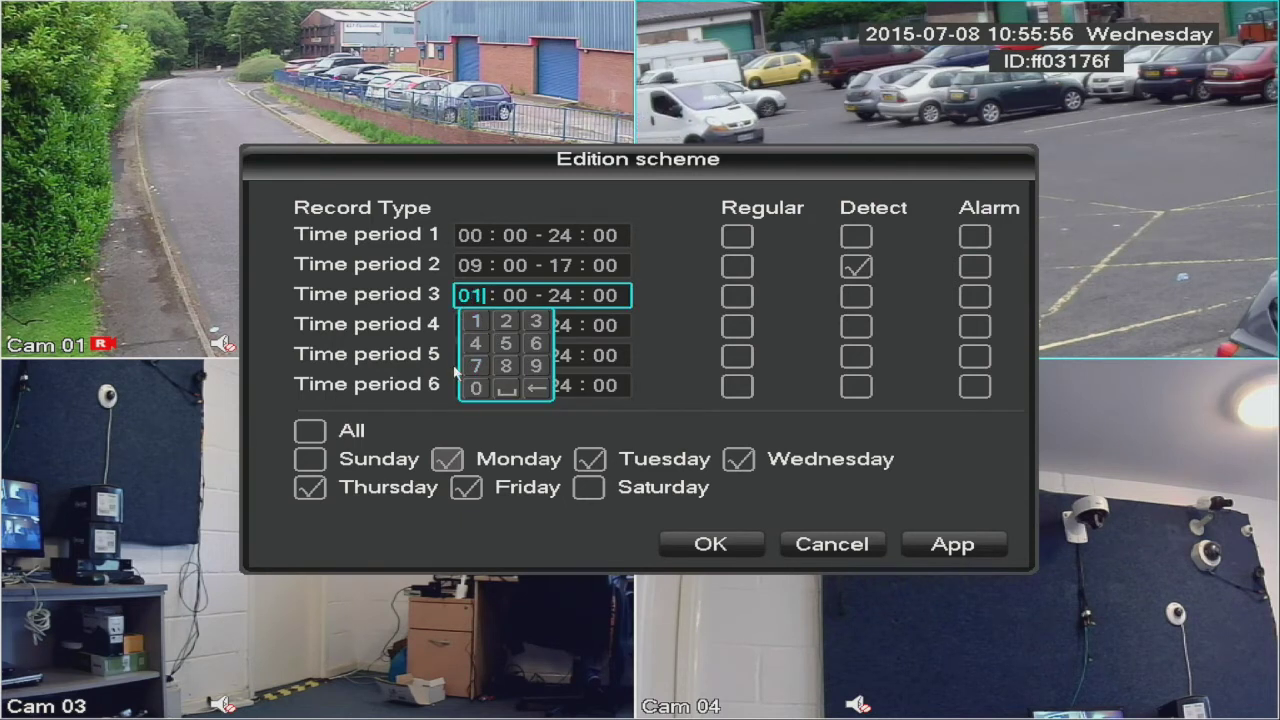
click(475, 366)
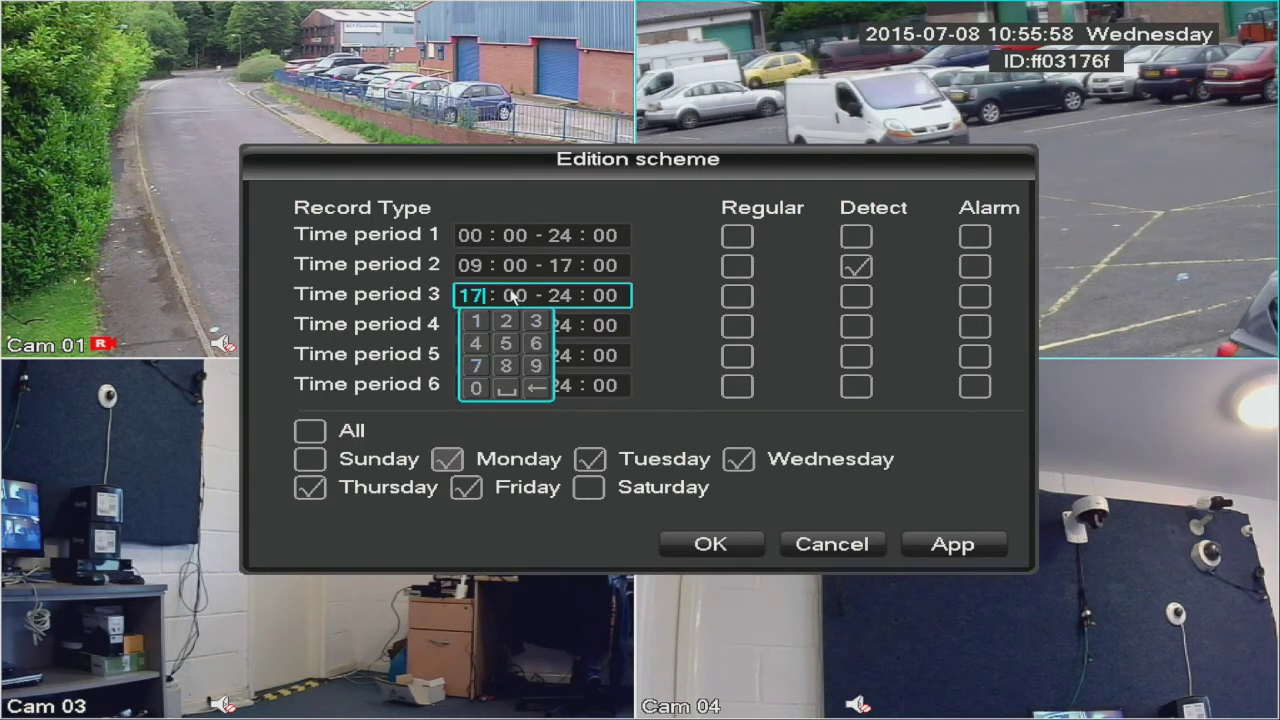
click(516, 295)
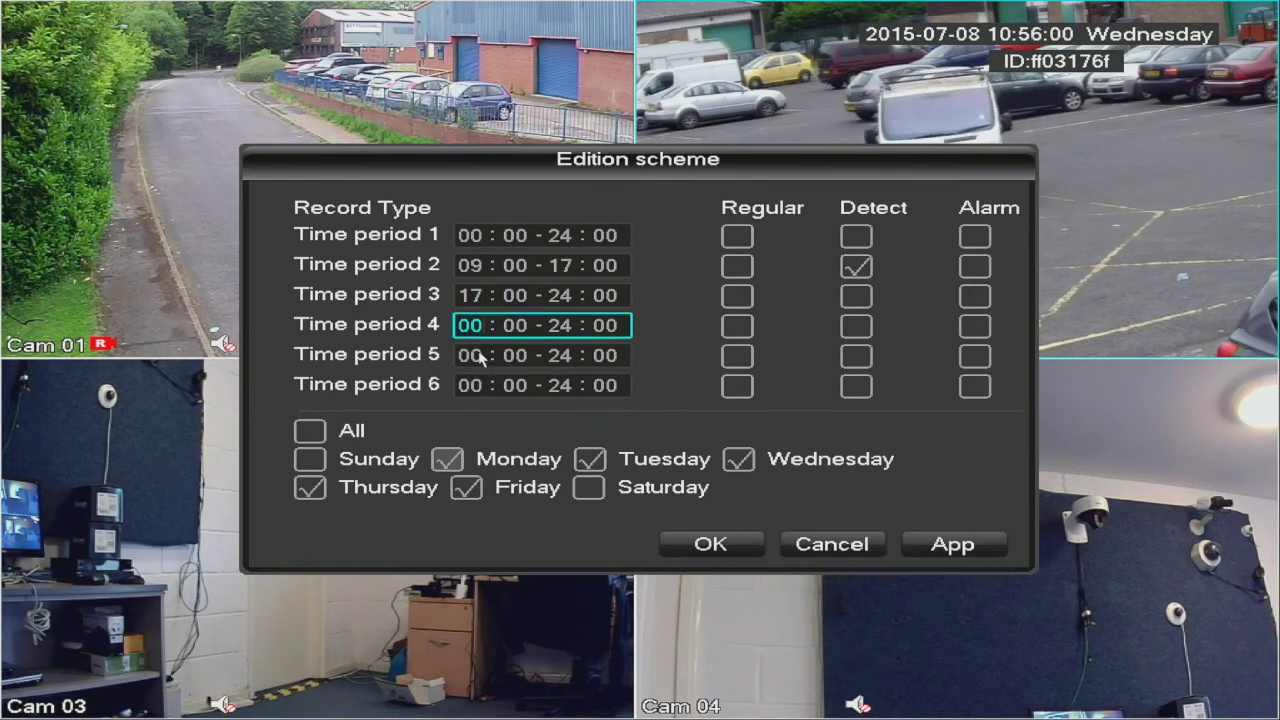
click(518, 295)
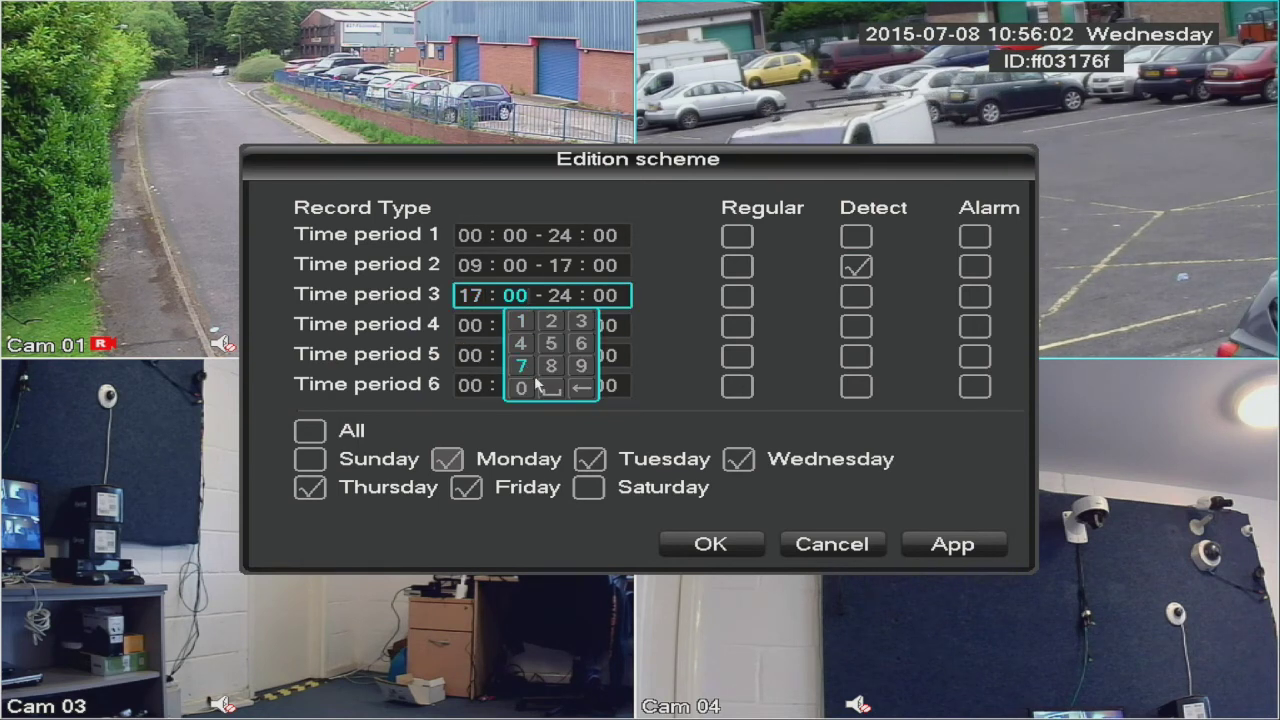
click(520, 321)
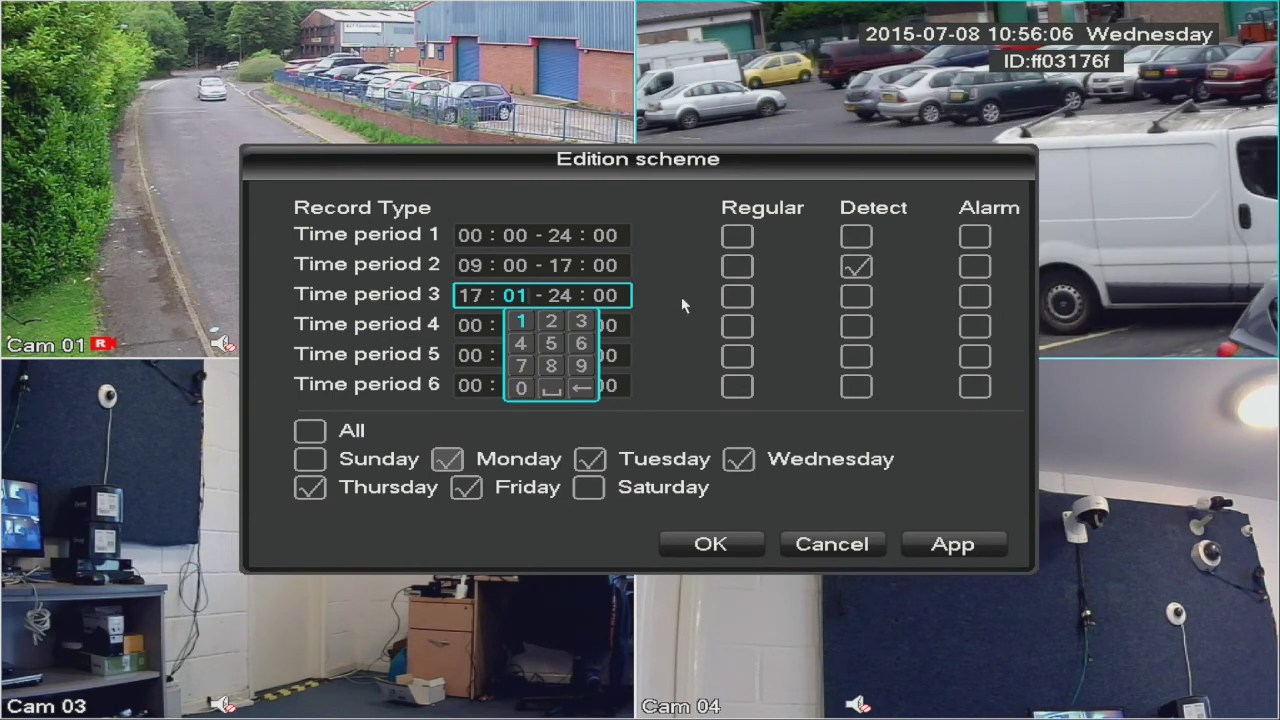
click(862, 298)
click(857, 296)
- Set time period 4 to 00:00–08:59 with regular recording and save the weekday schedule
click(485, 327)
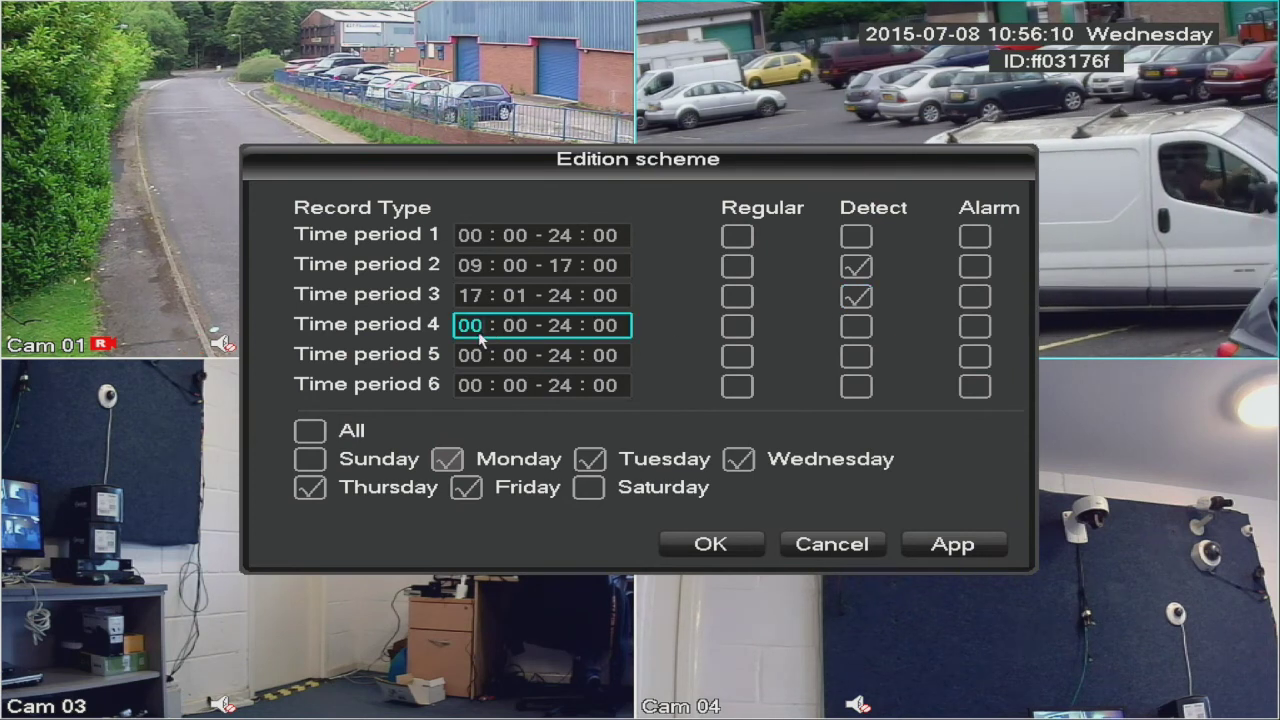
click(558, 327)
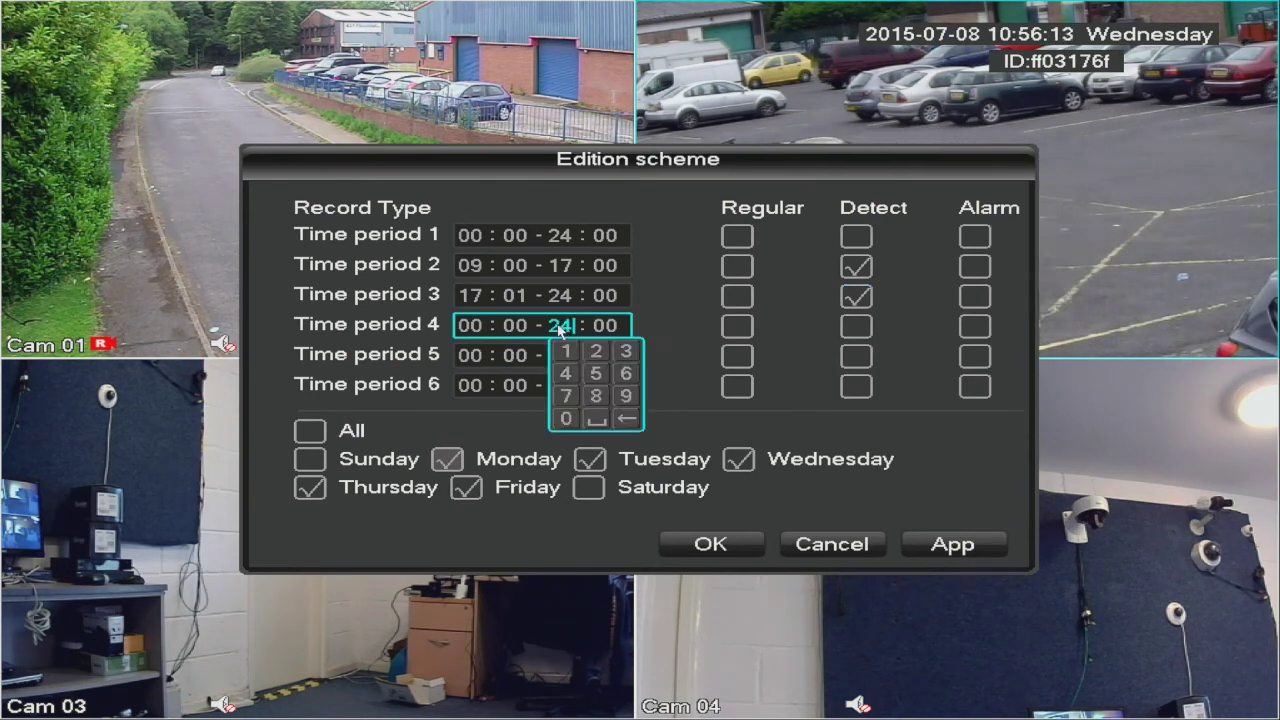
click(565, 420)
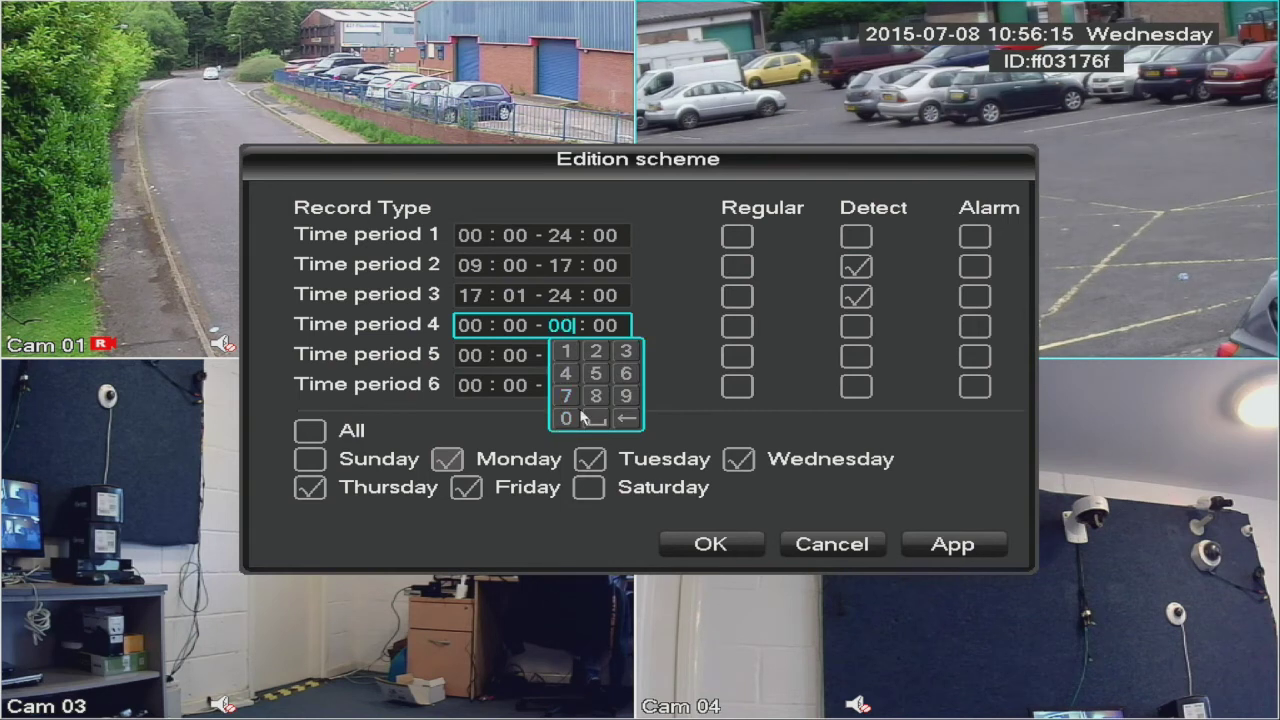
click(606, 326)
click(641, 373)
click(671, 396)
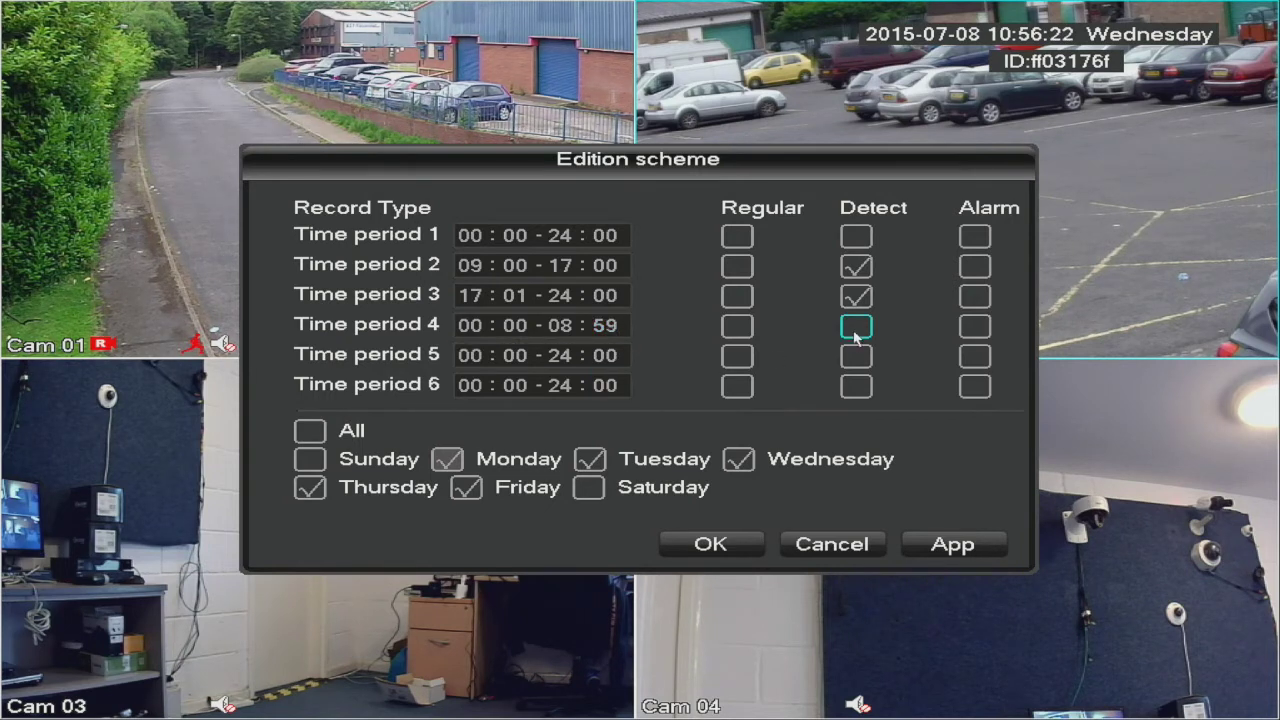
click(855, 327)
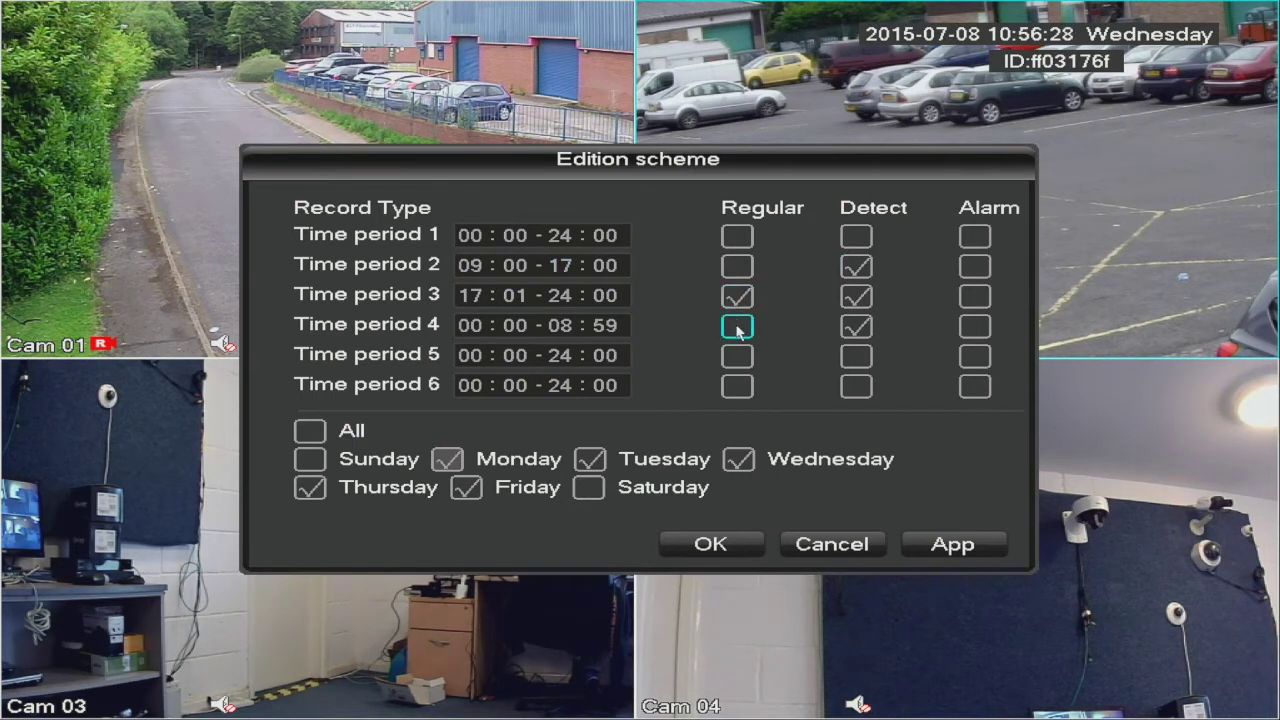
click(851, 326)
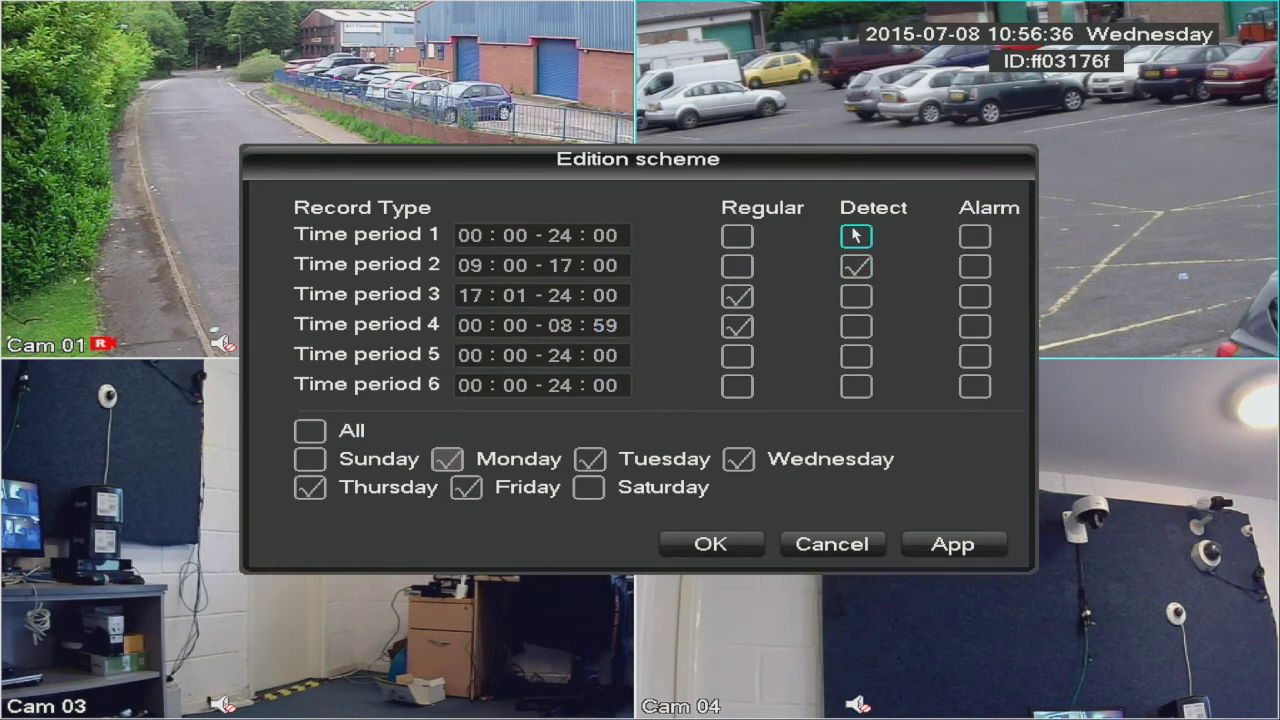
click(710, 544)
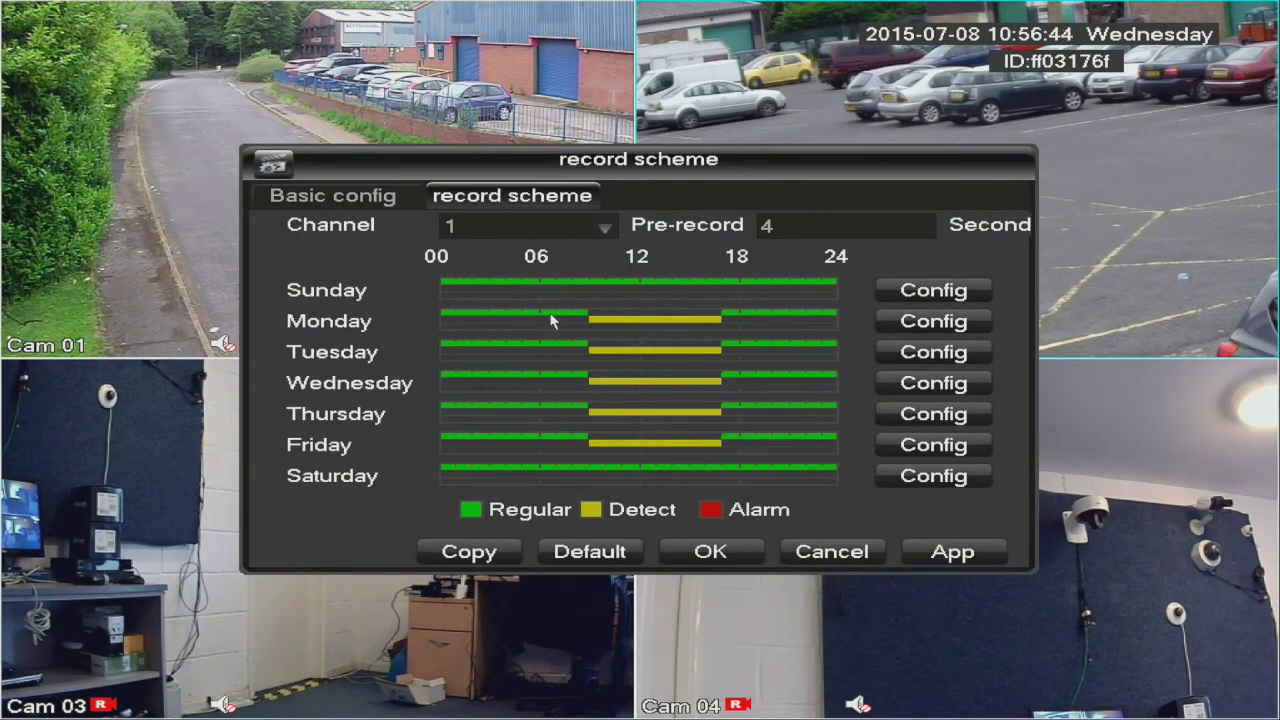
- Copy the weekday detect/regular schedule to all channels
click(470, 554)
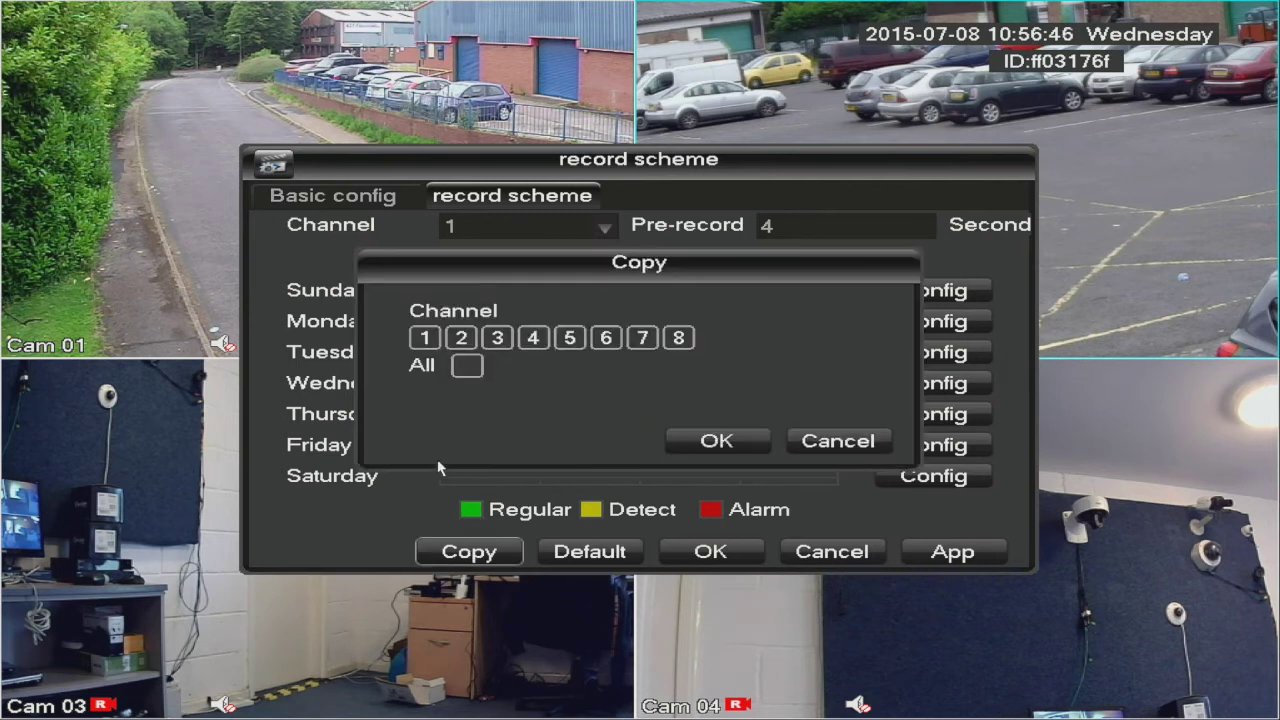
click(469, 368)
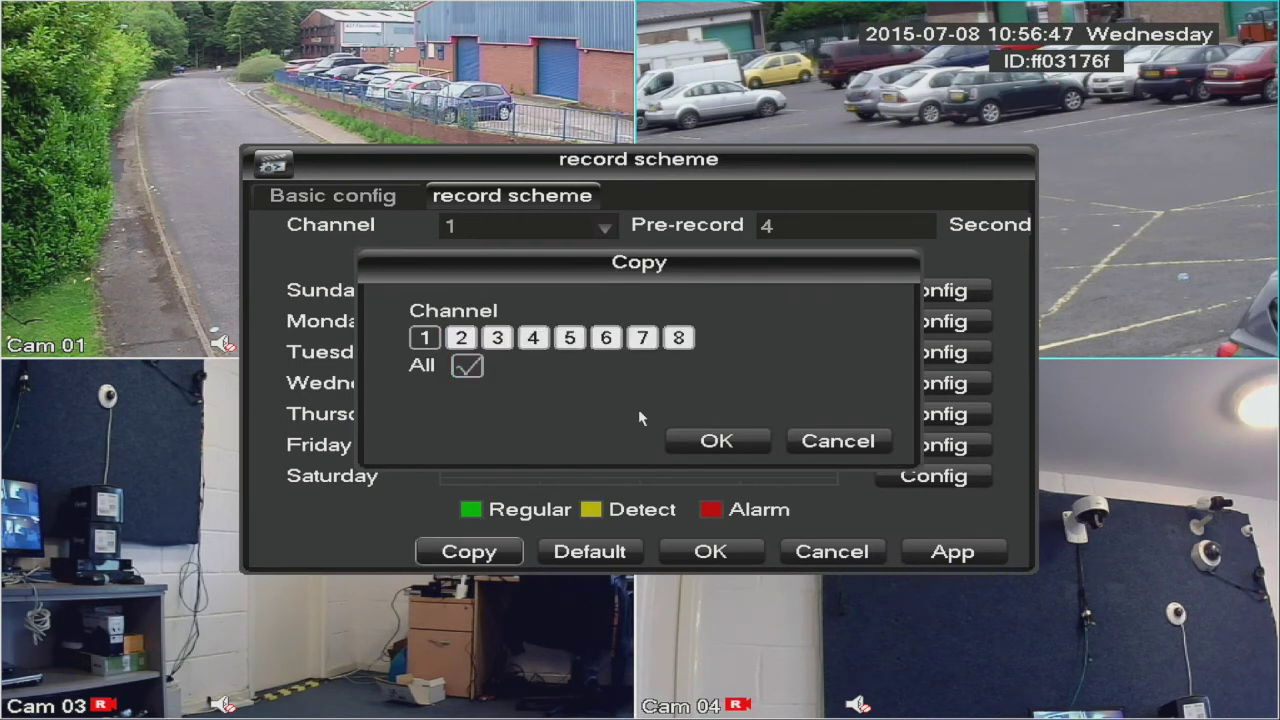
click(709, 441)
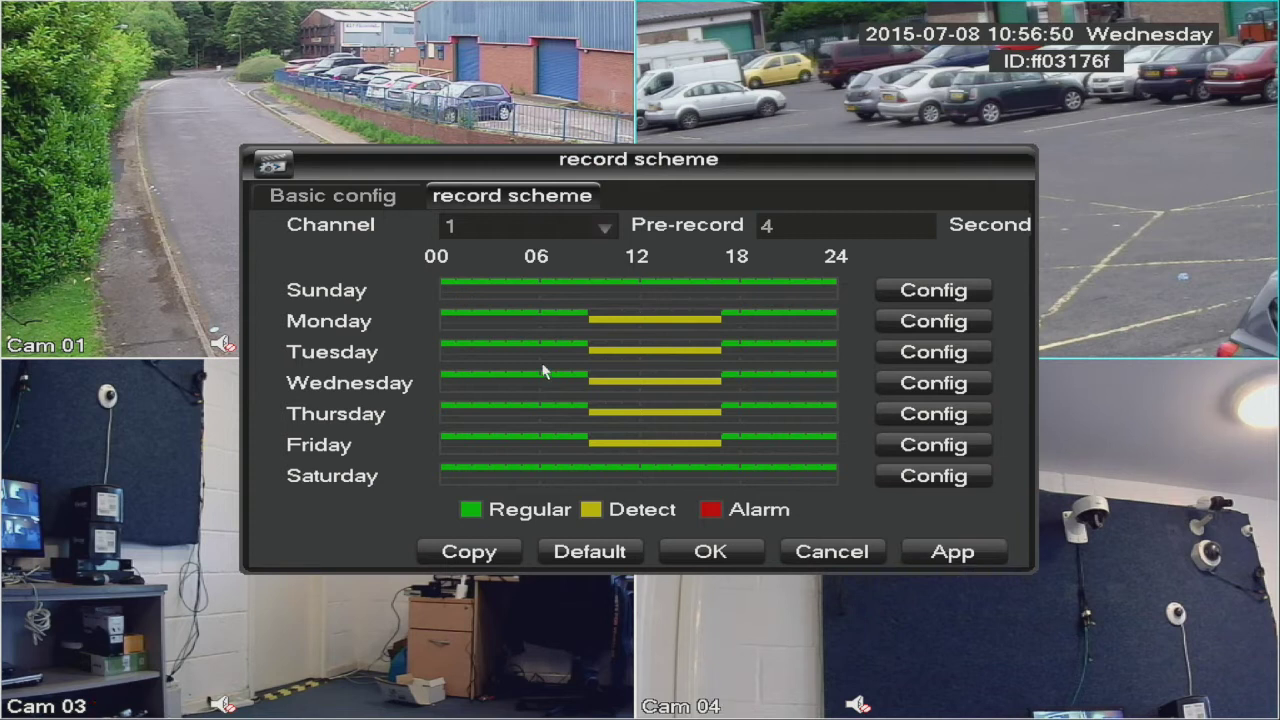
- Check that channels 3 and 2 received the copied schedule
click(531, 236)
click(521, 290)
click(521, 226)
click(514, 276)
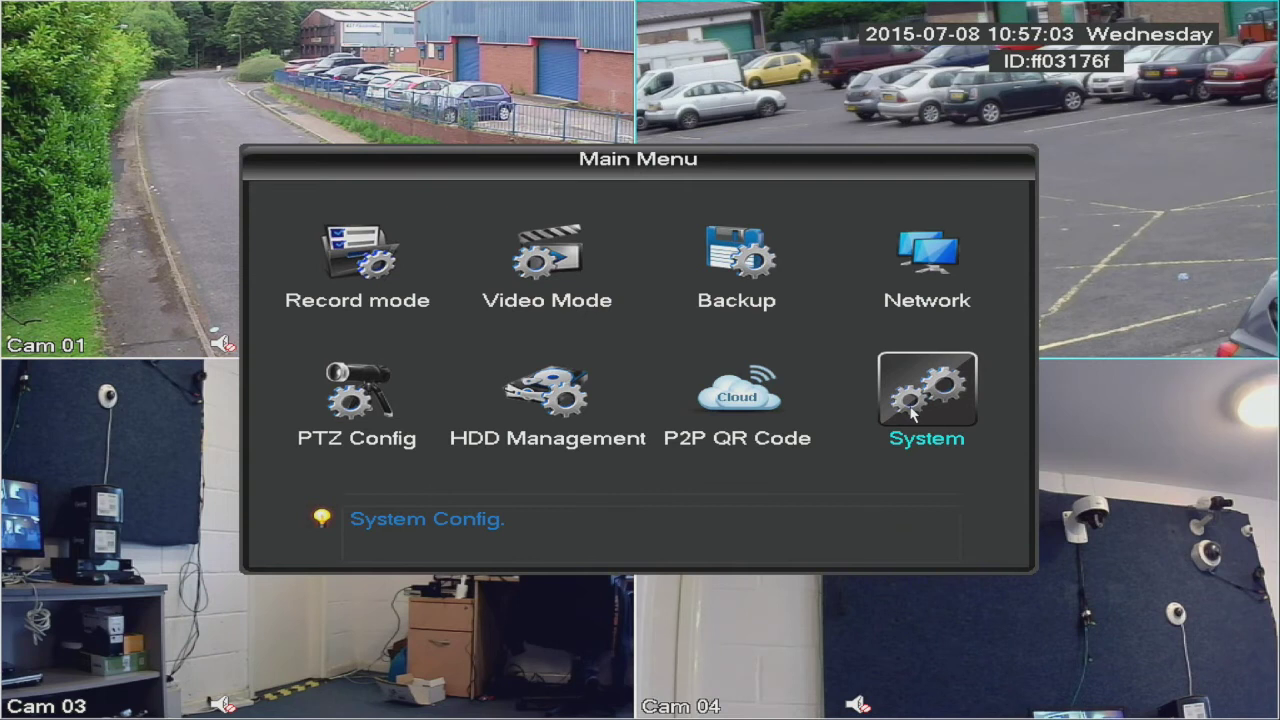
- Go to System > Alarm Configuration > Video Detect, pick channel 1 and open its Region grid
click(912, 415)
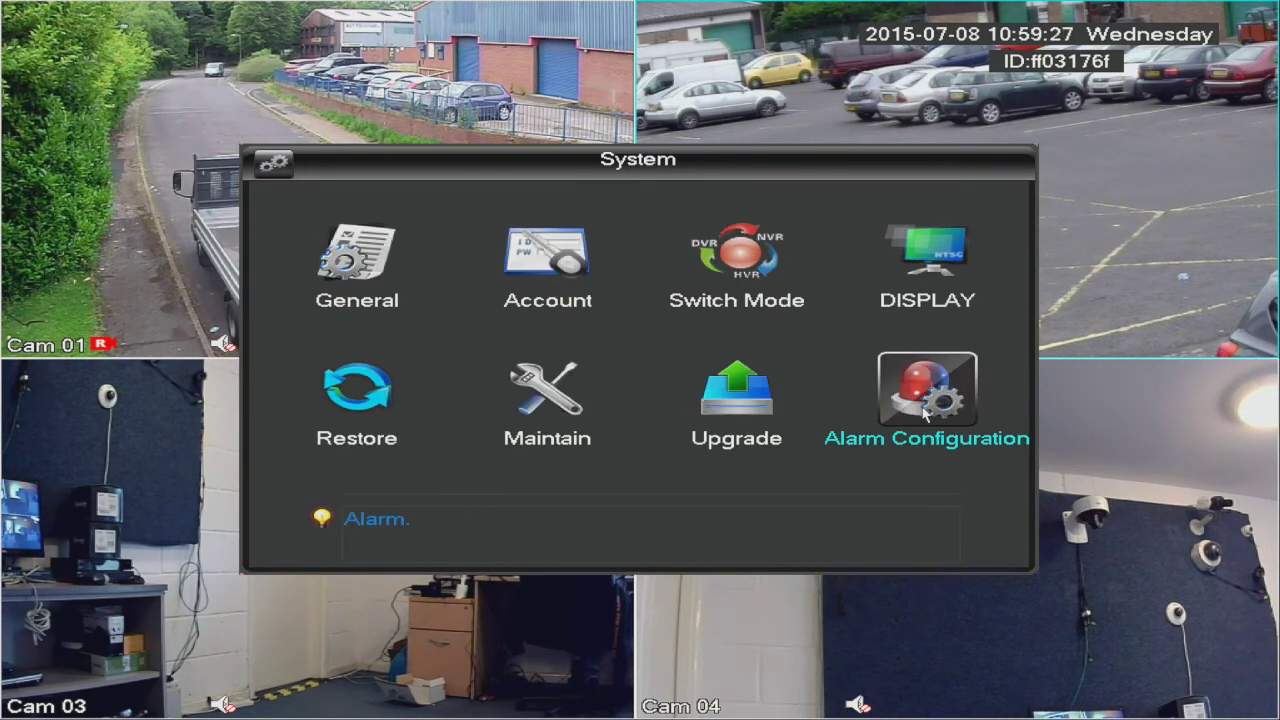
click(925, 398)
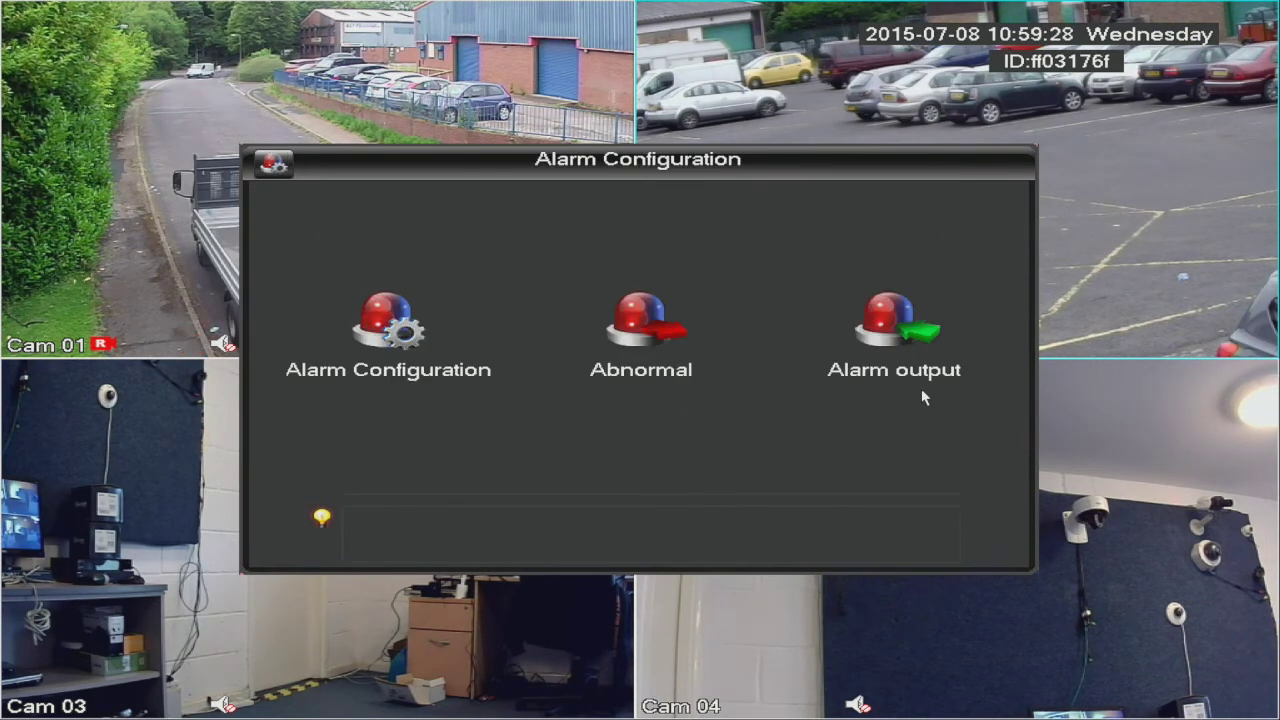
click(388, 330)
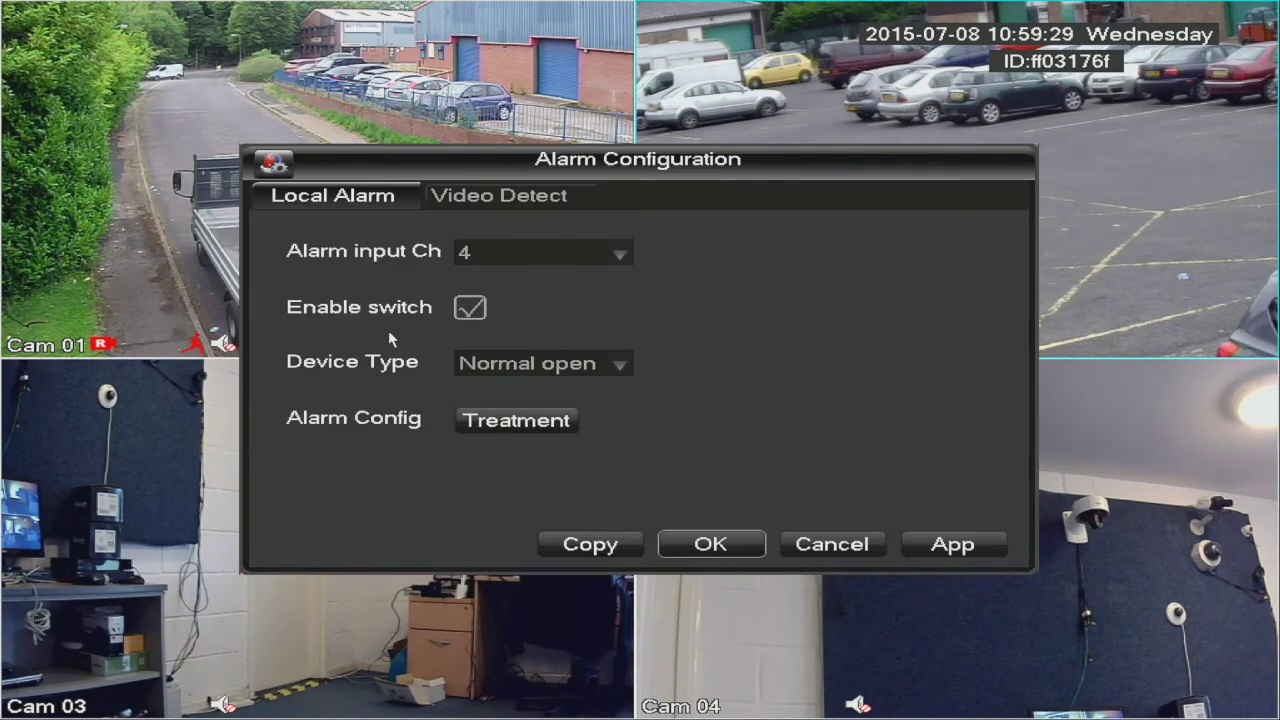
click(512, 200)
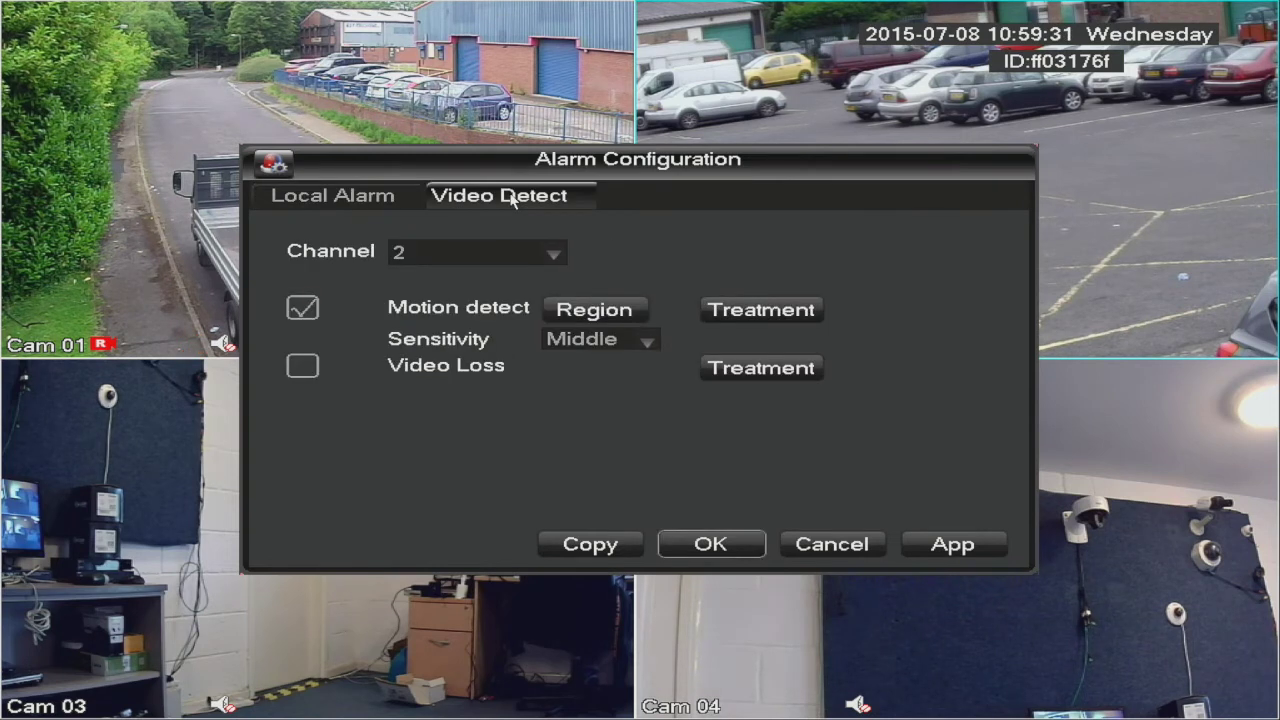
click(505, 265)
click(404, 277)
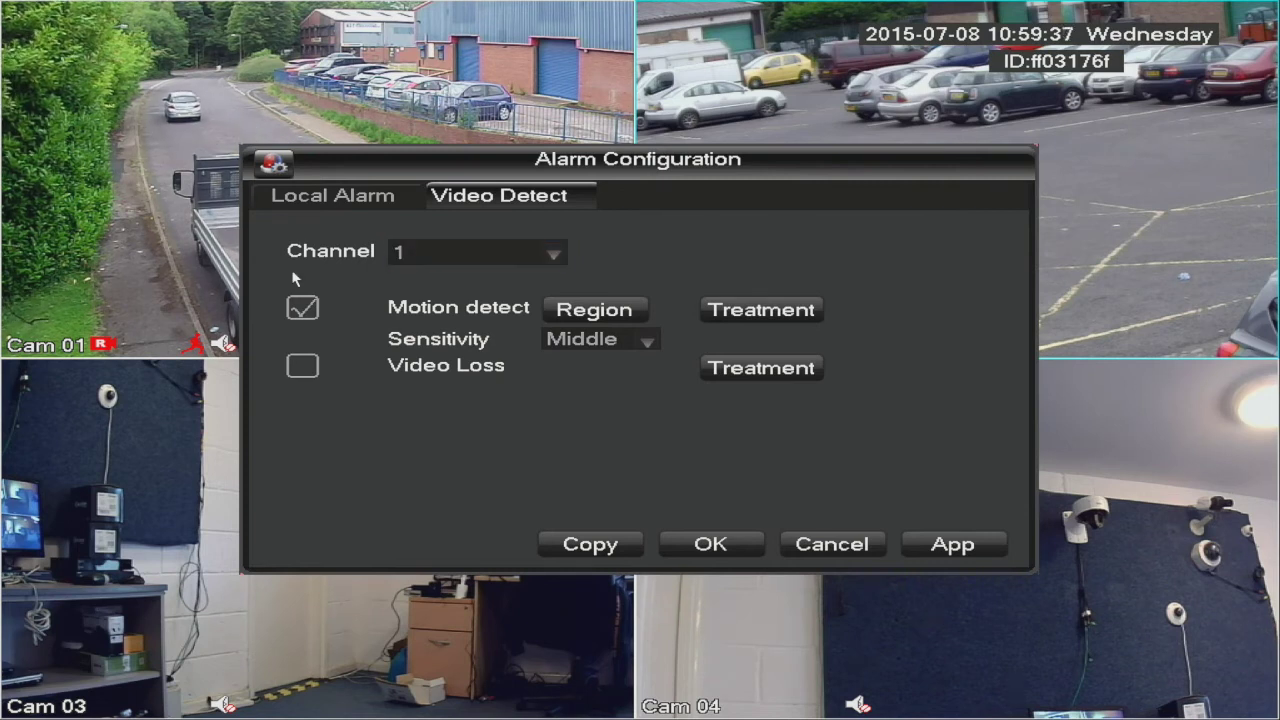
click(592, 312)
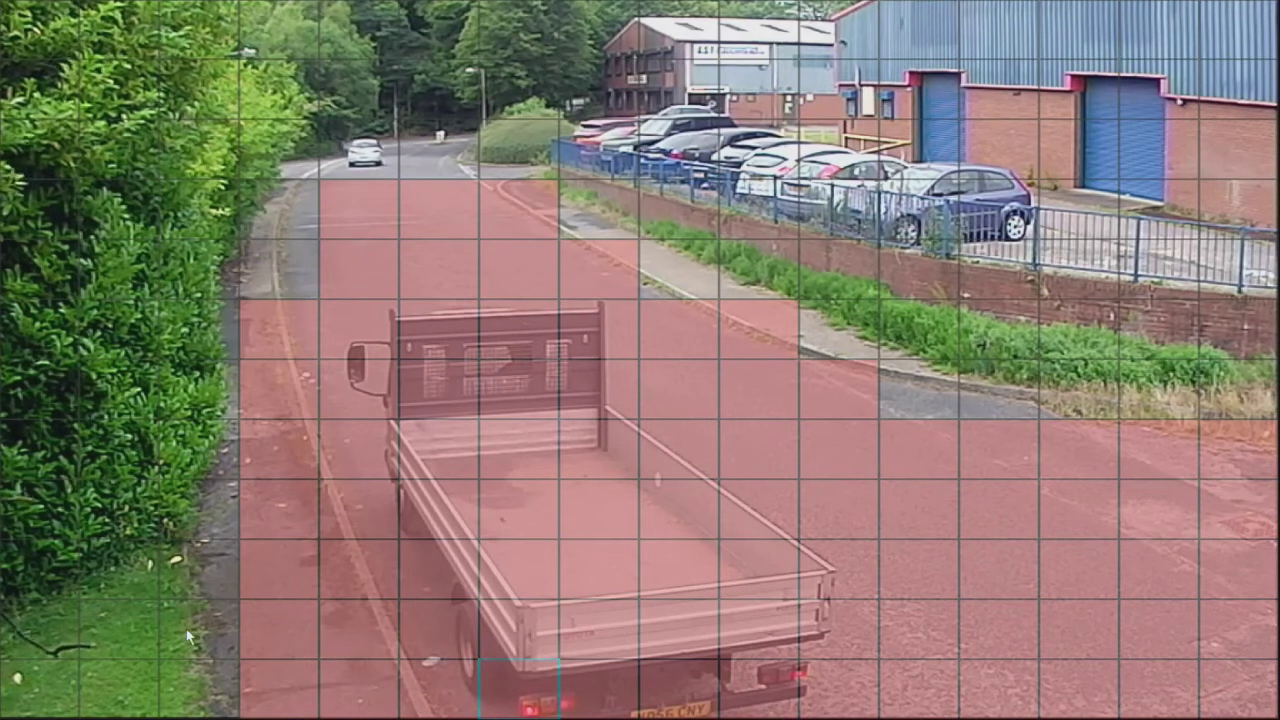
- Mark Cam 01's whole grid as motion region, then exclude the left hedge and top buildings, and open Treatment
drag(41, 691, 1217, 34)
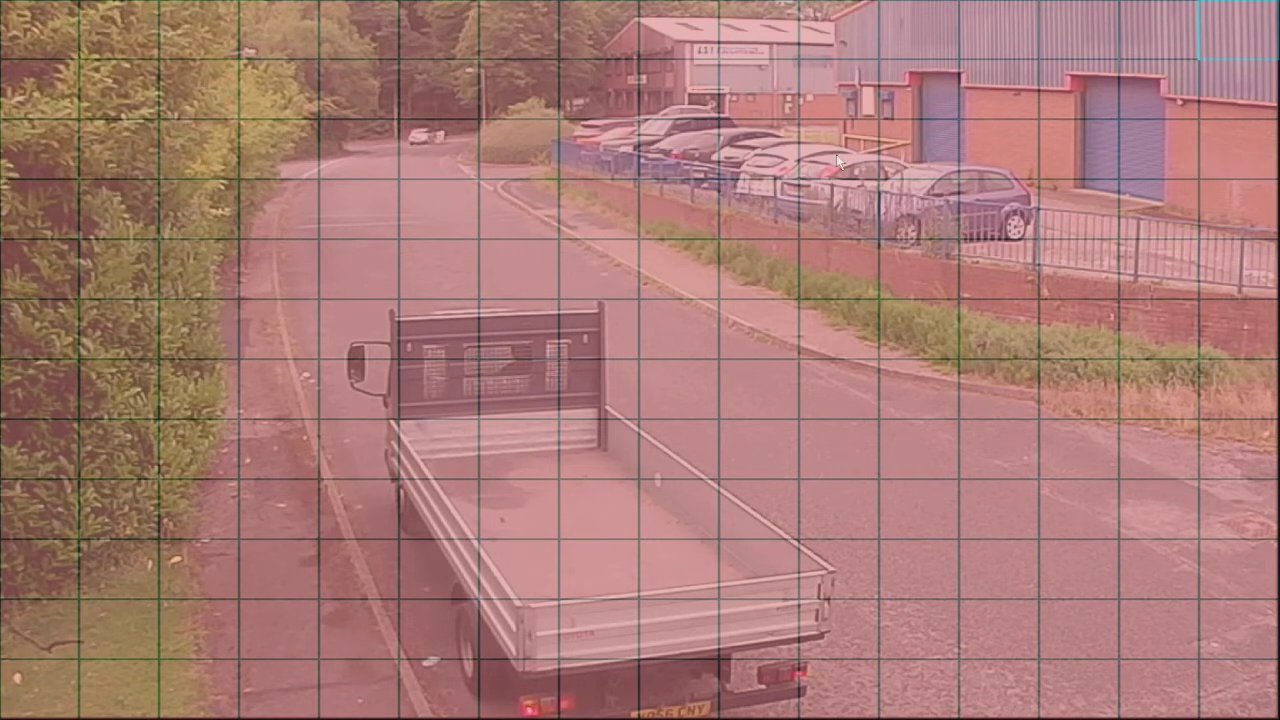
drag(838, 148, 43, 120)
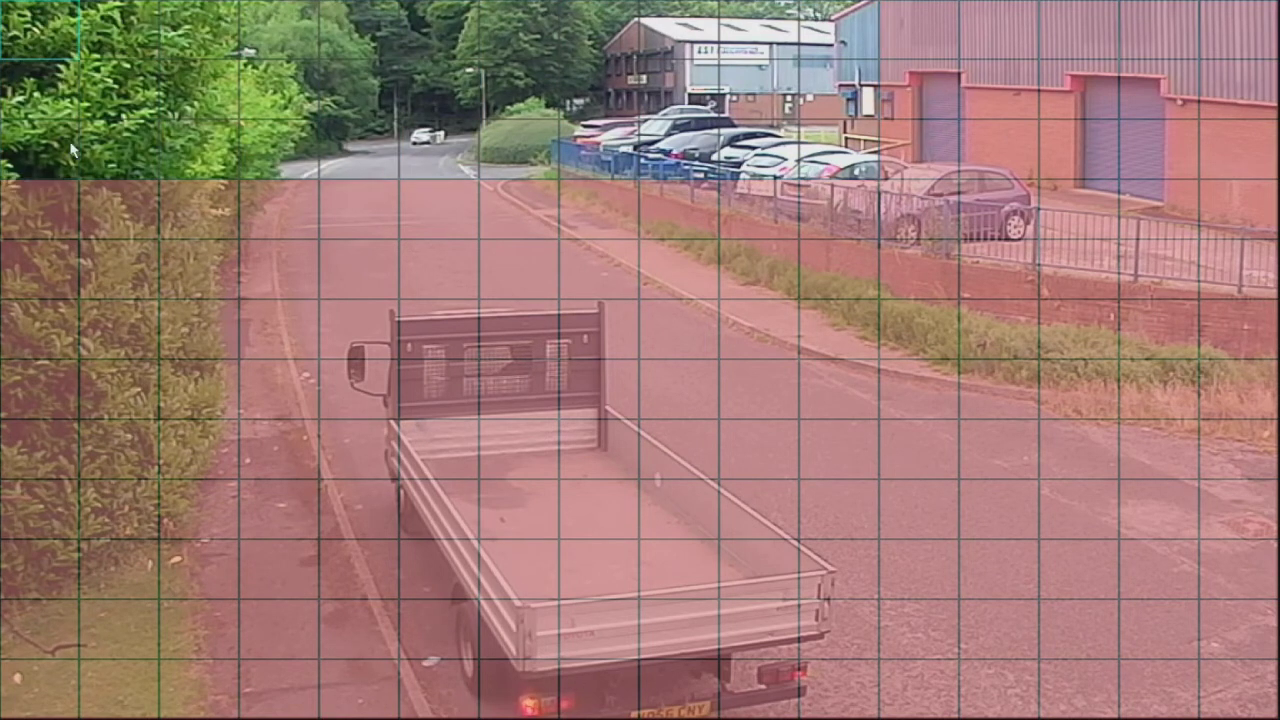
mouse_move(272, 195)
mouse_down()
mouse_move(255, 215)
mouse_move(60, 230)
mouse_move(3, 452)
mouse_move(20, 630)
mouse_move(40, 690)
mouse_move(150, 690)
mouse_move(276, 654)
mouse_move(287, 271)
mouse_up()
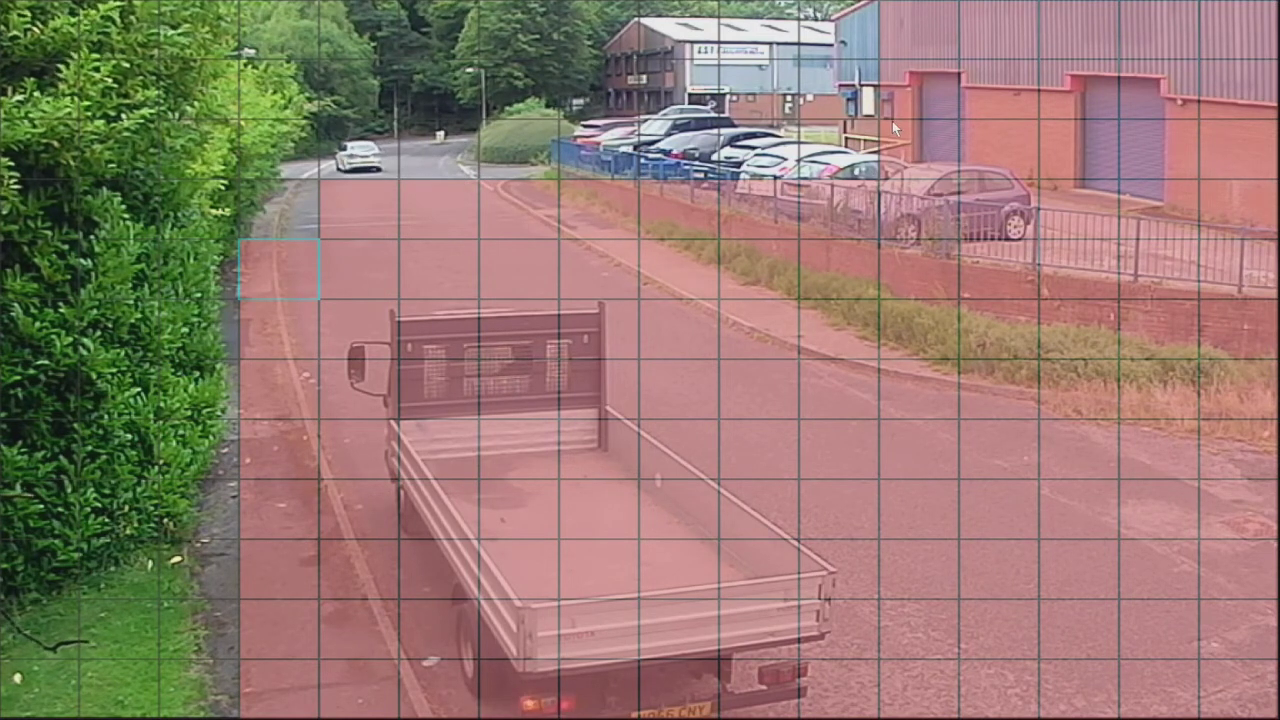
drag(898, 103, 1222, 37)
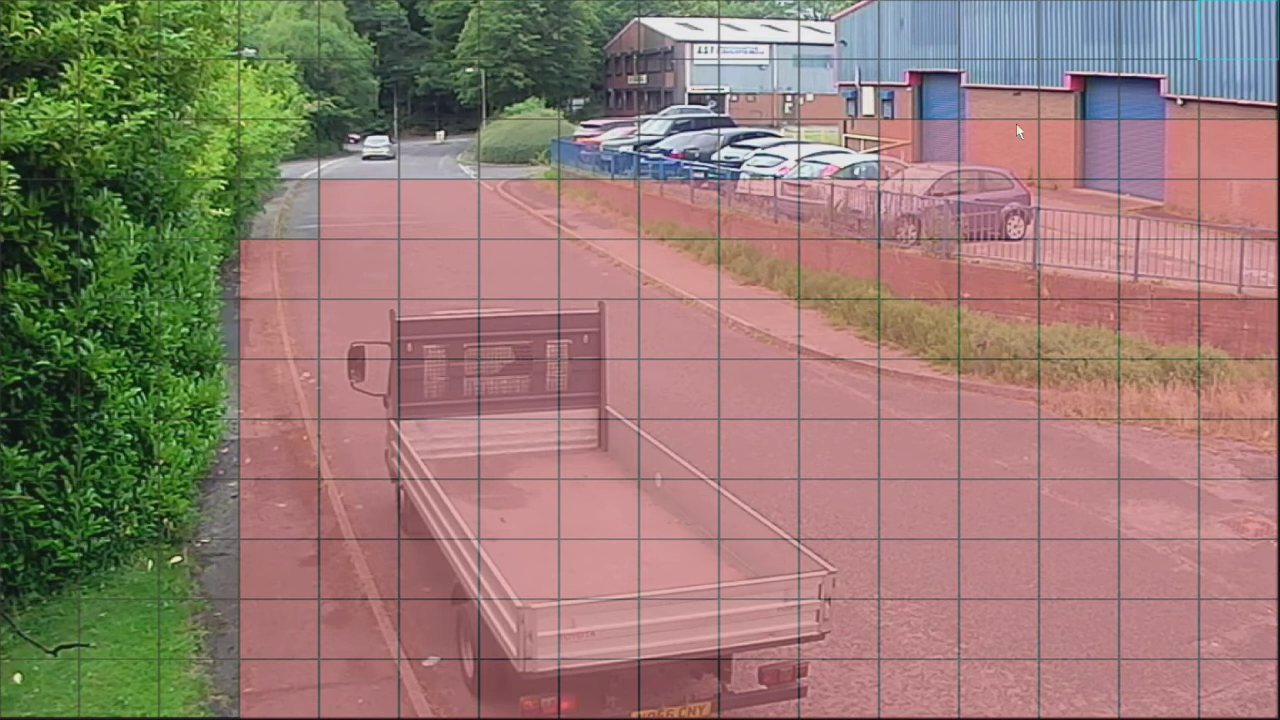
drag(951, 130, 1217, 154)
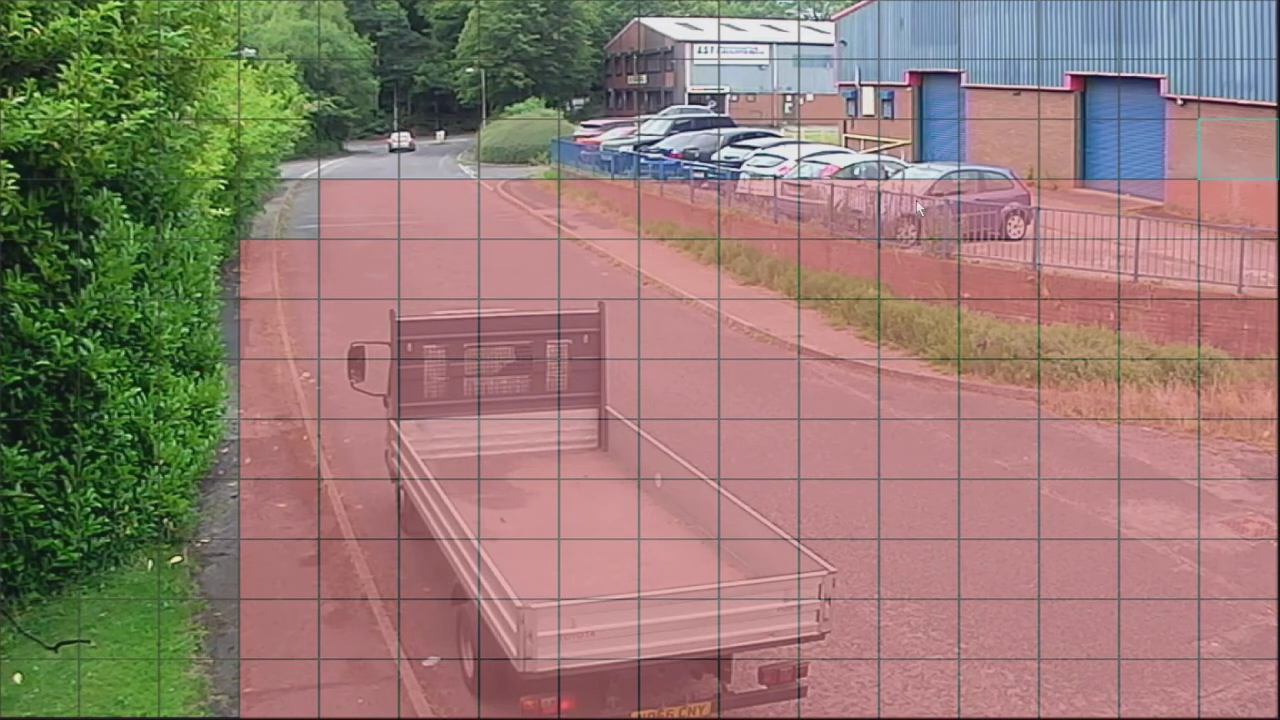
right_click(640, 347)
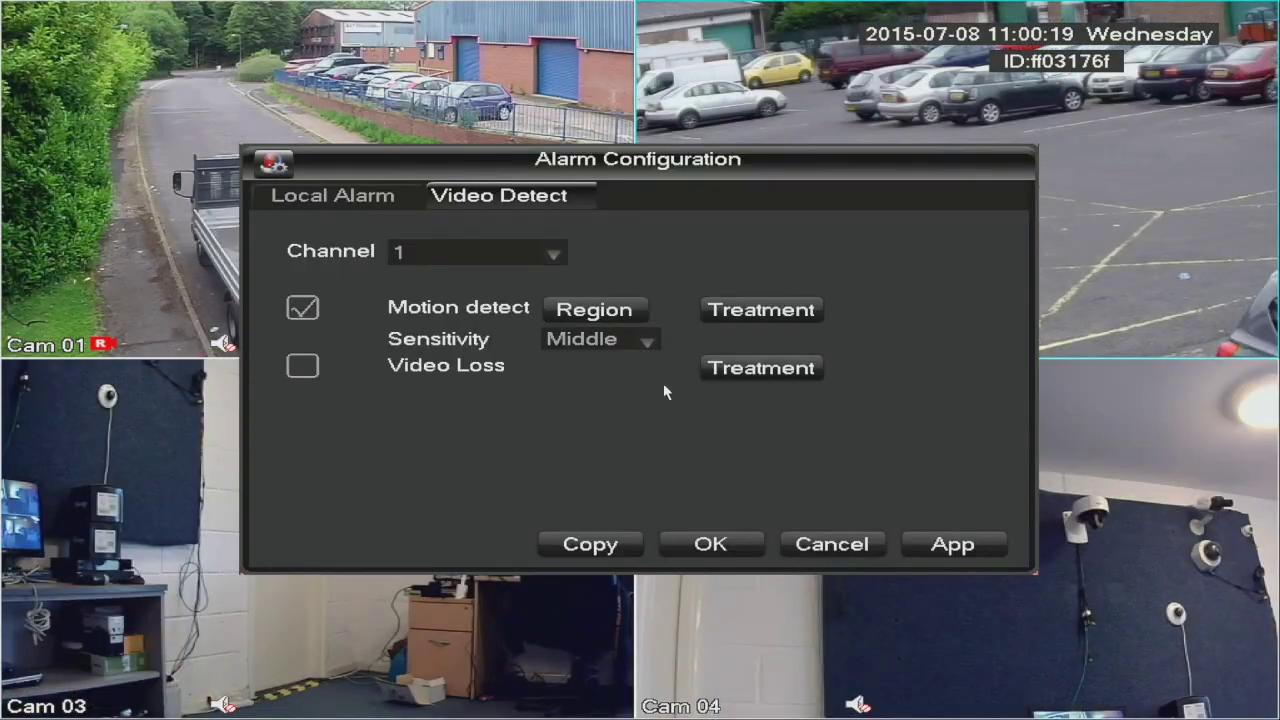
click(776, 312)
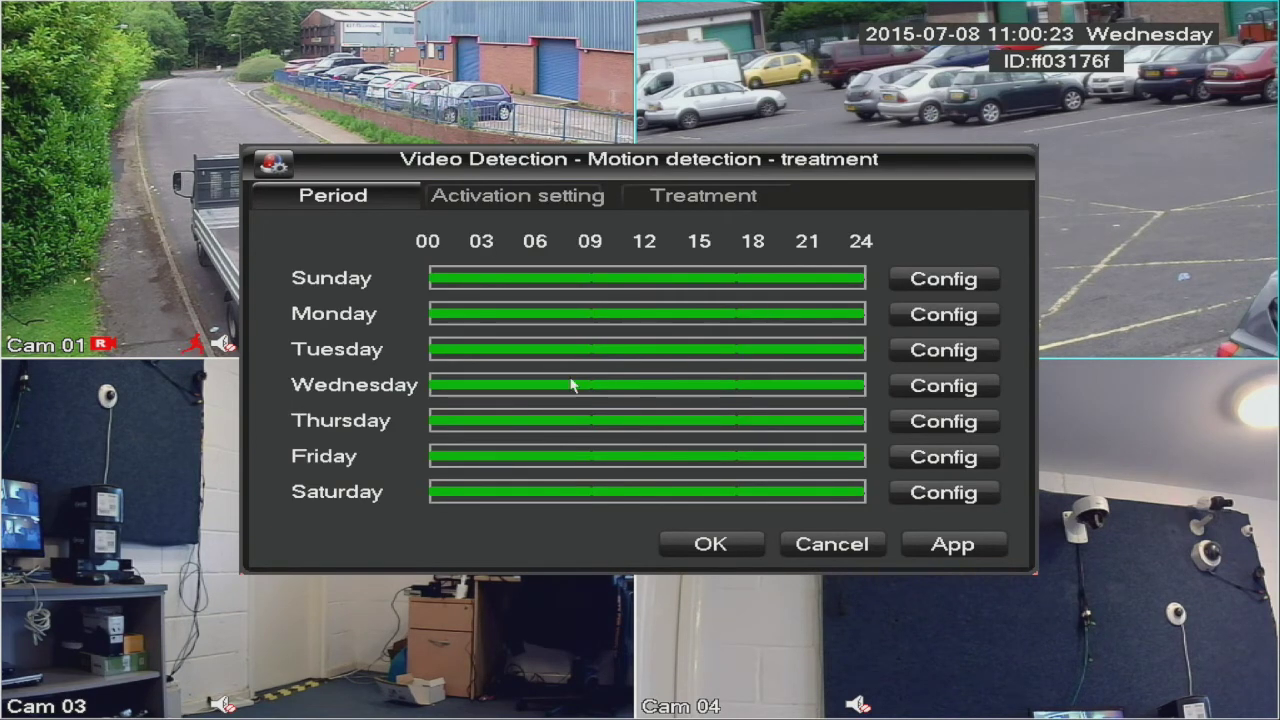